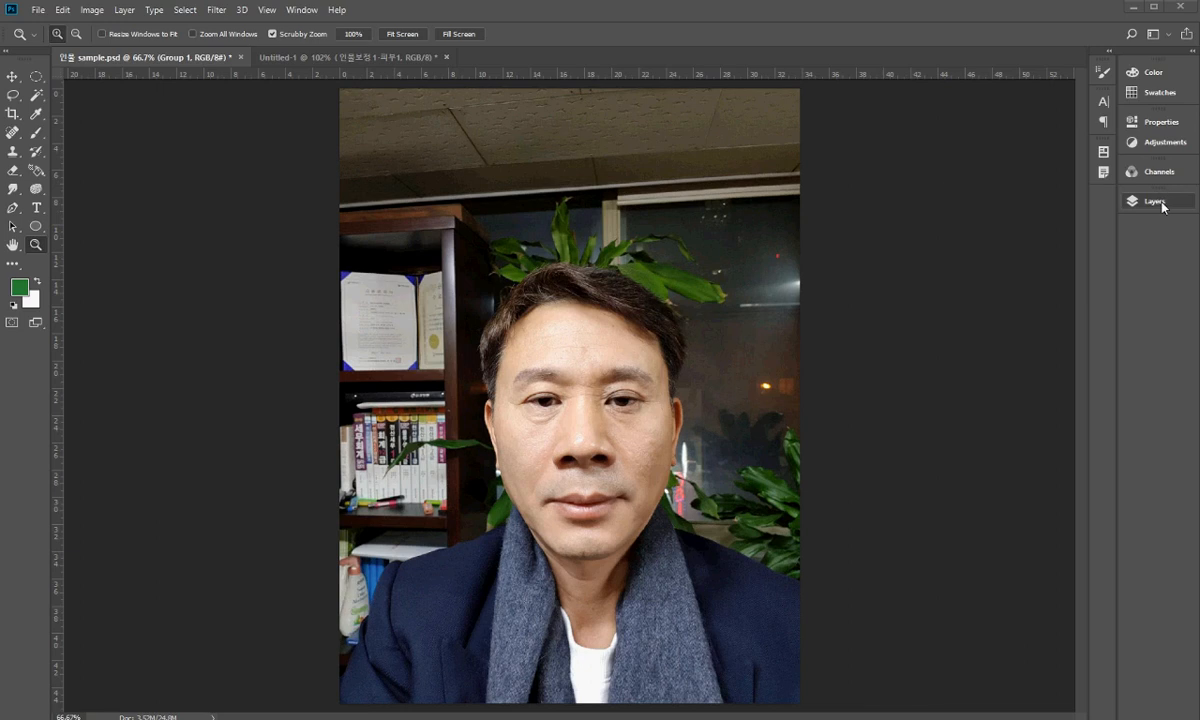
- Duplicate the Background layer twice and hide the original Background layer
{"action": "left_click_drag", "start_coordinate": [971, 198], "coordinate": [858, 166]}
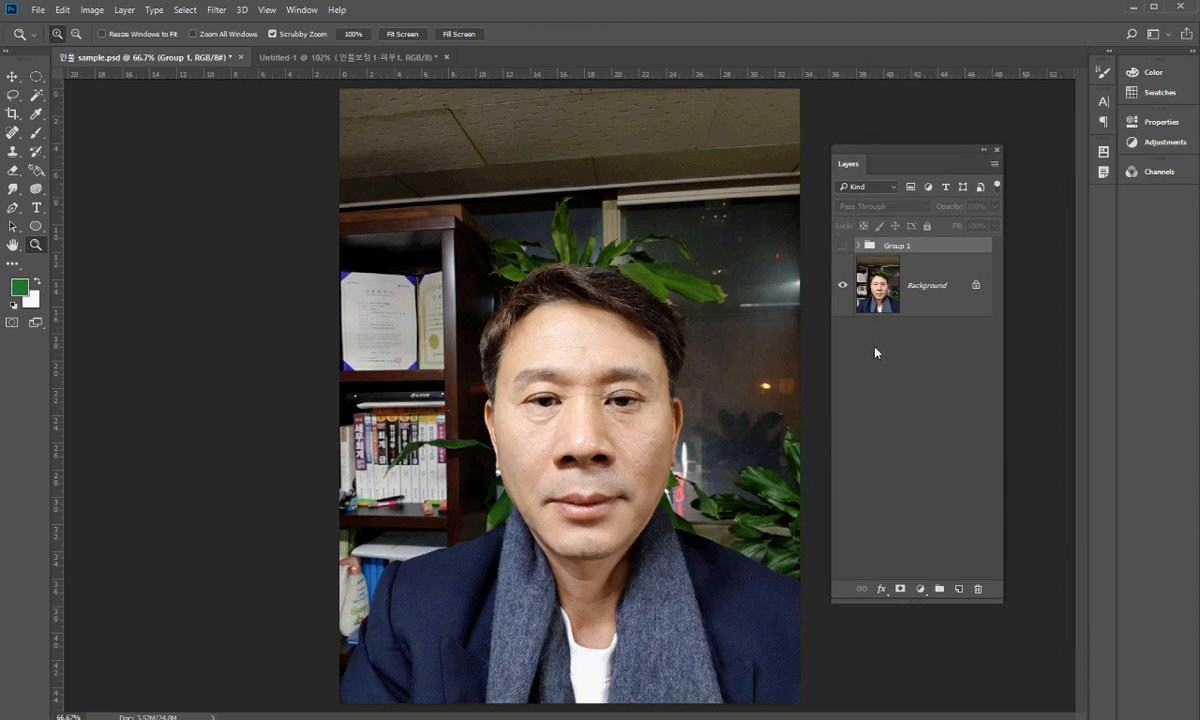
{"action": "left_click_drag", "start_coordinate": [881, 268], "coordinate": [958, 588]}
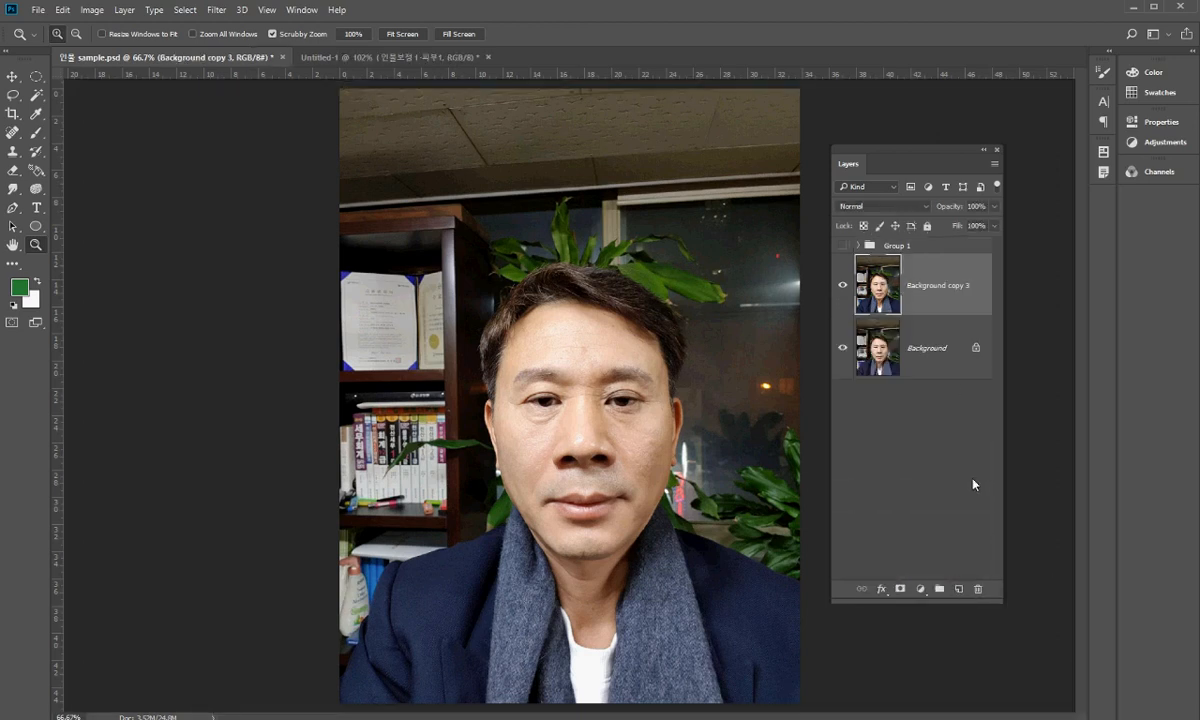
{"action": "left_click_drag", "start_coordinate": [958, 315], "coordinate": [959, 589]}
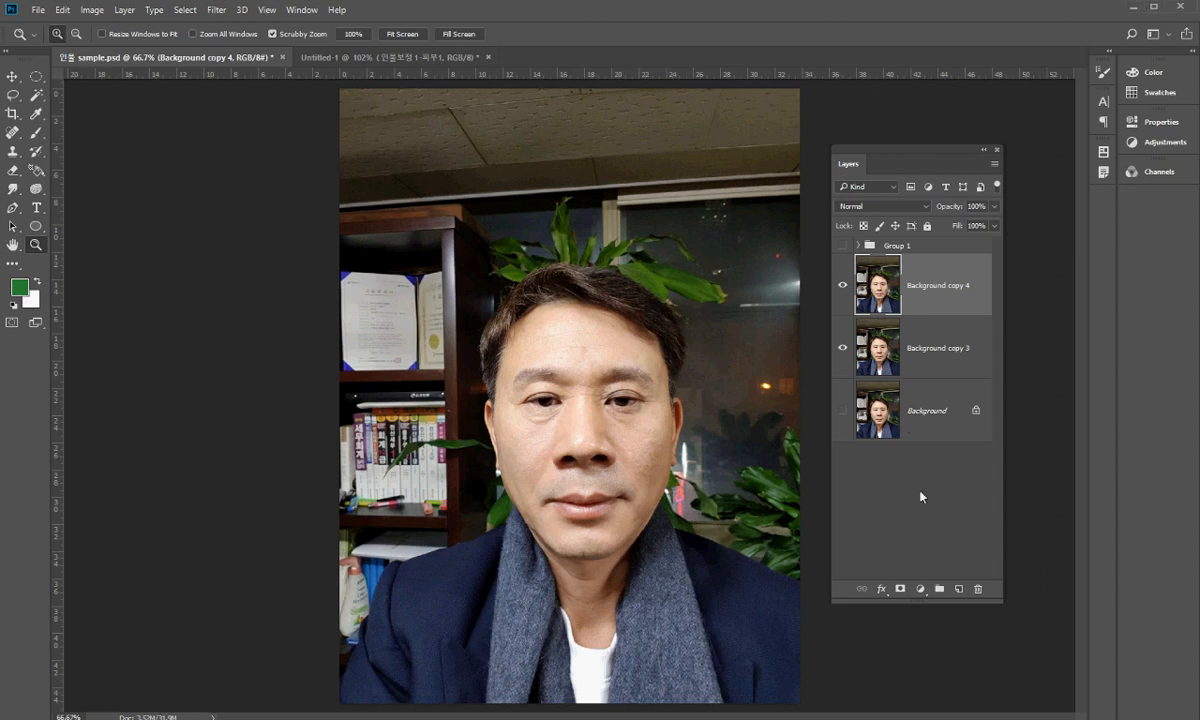
{"action": "left_click", "coordinate": [847, 415]}
{"action": "left_click", "coordinate": [842, 412]}
- Rename the upper Background copy "blur" and the lower Background copy "원본"
{"action": "left_click", "coordinate": [945, 352]}
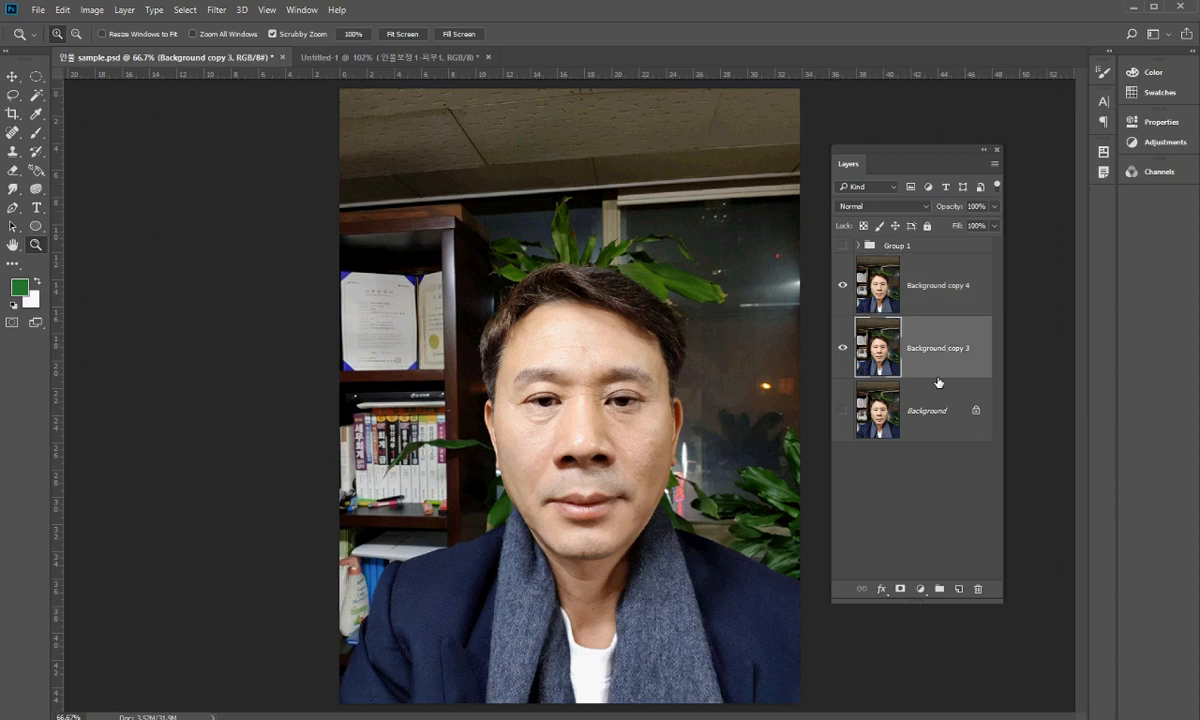
{"action": "left_click", "coordinate": [935, 302]}
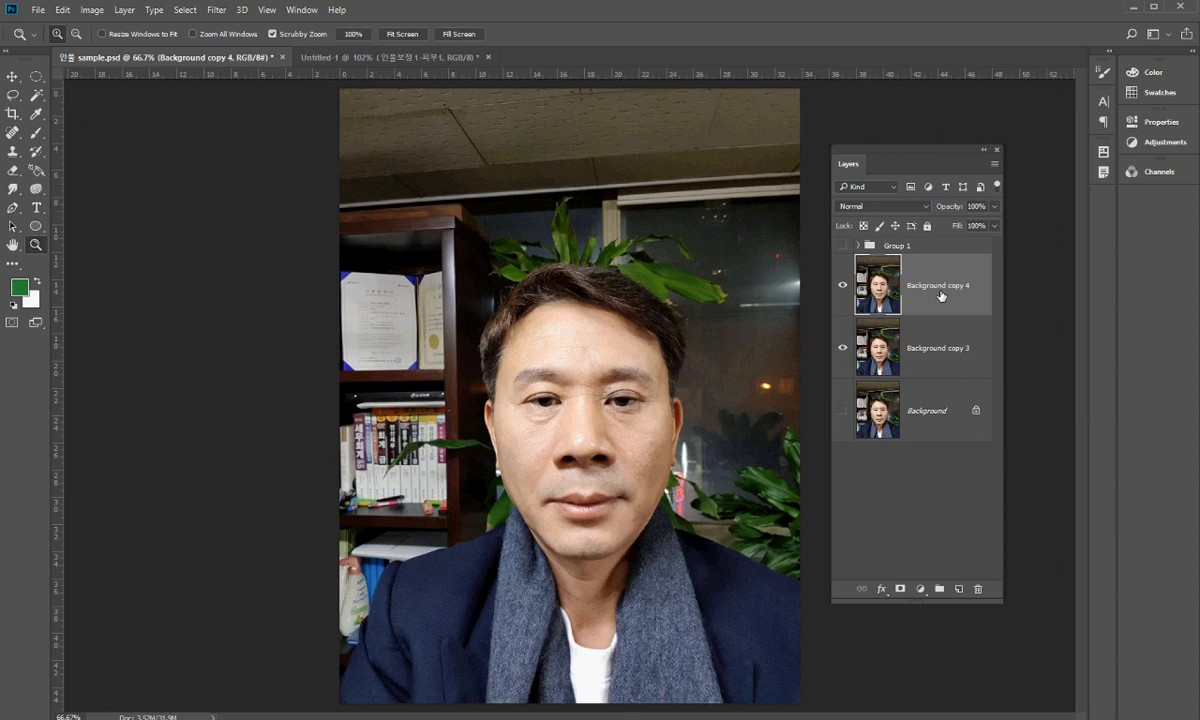
{"action": "double_click", "coordinate": [941, 286]}
{"action": "type", "text": "blur"}
{"action": "left_click", "coordinate": [953, 522]}
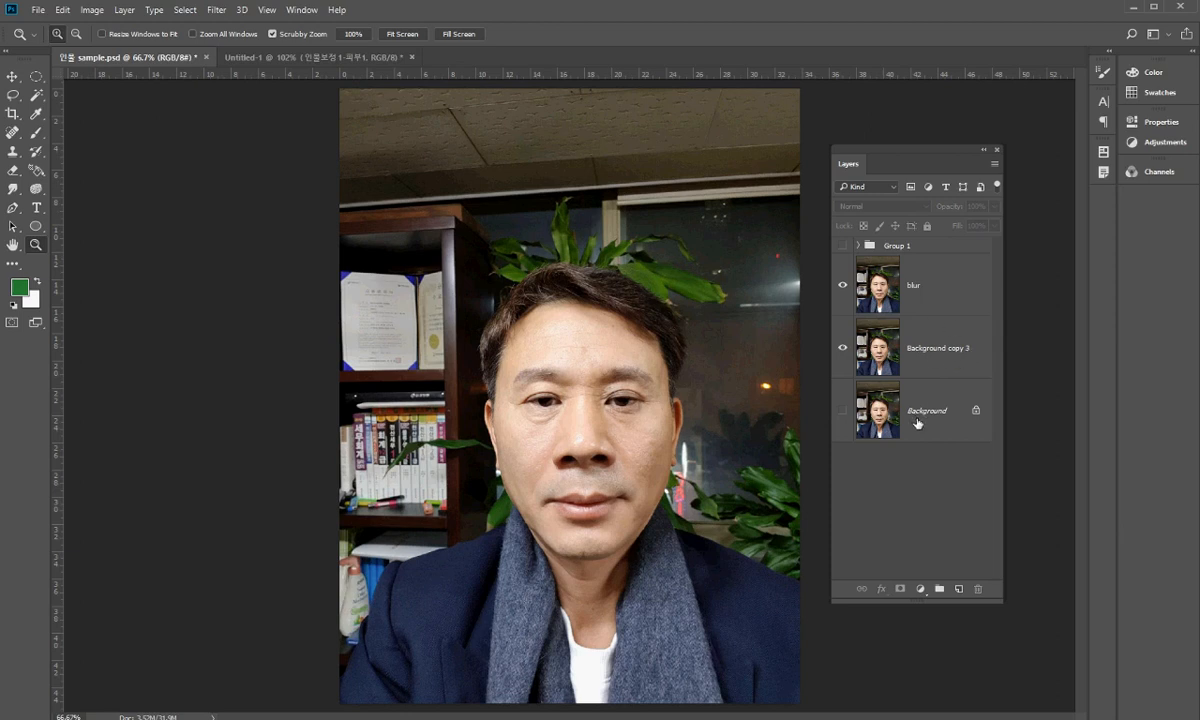
{"action": "double_click", "coordinate": [936, 349]}
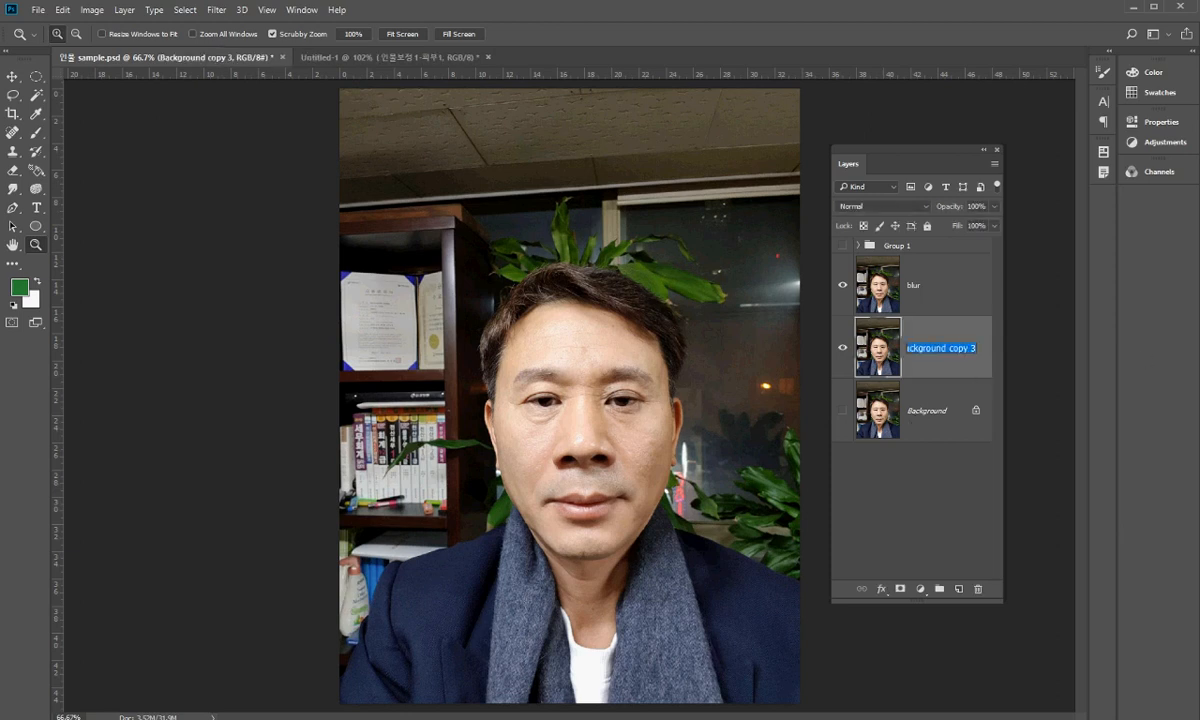
{"action": "type", "text": "dnj"}
{"action": "left_click", "coordinate": [966, 533]}
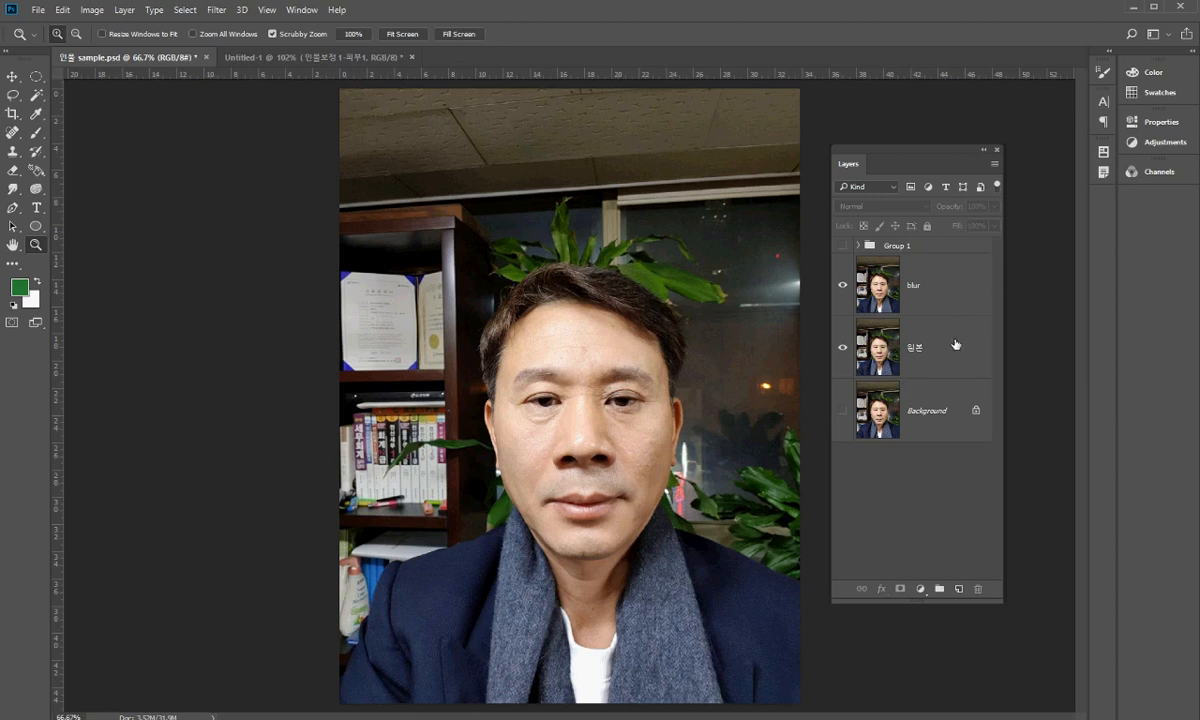
{"action": "left_click", "coordinate": [885, 284]}
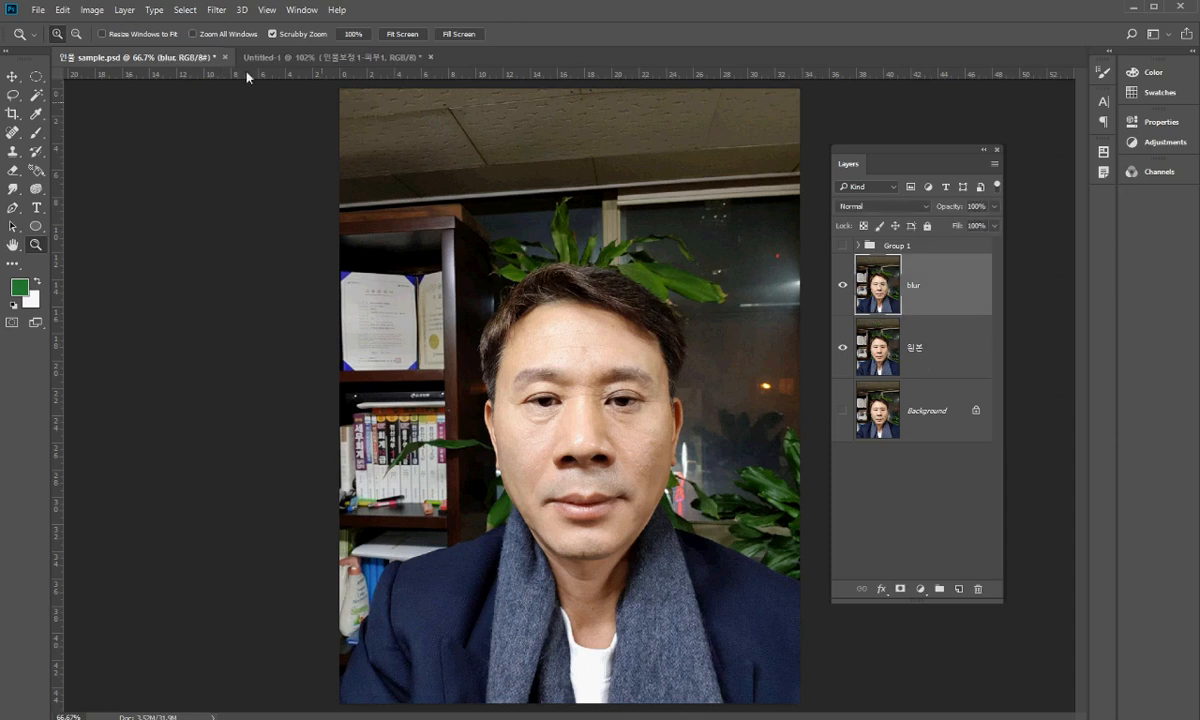
{"action": "left_click", "coordinate": [218, 11]}
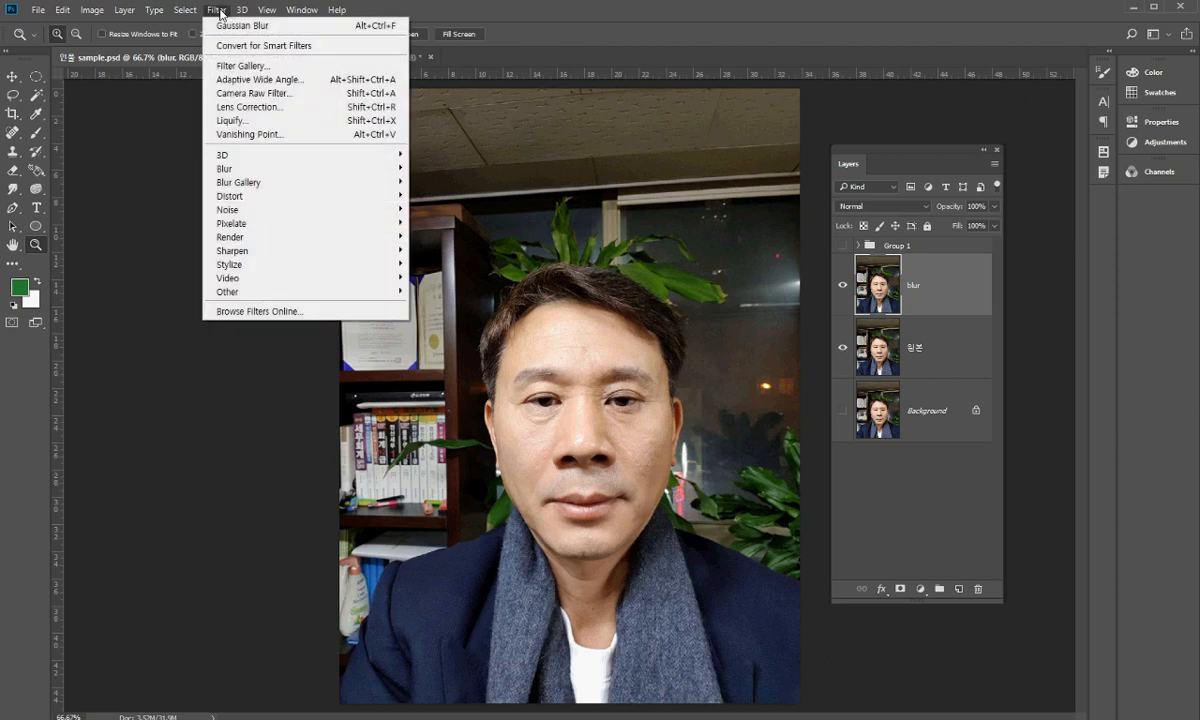
{"action": "mouse_move", "coordinate": [245, 169]}
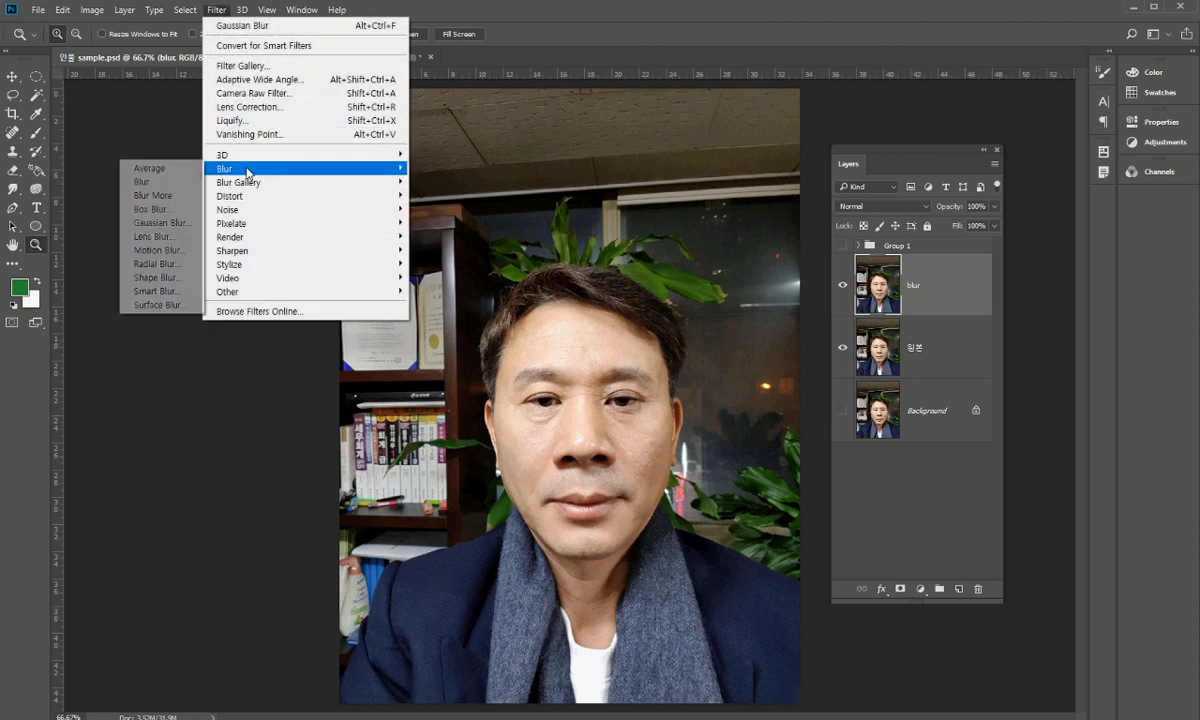
{"action": "left_click", "coordinate": [185, 222]}
{"action": "left_click_drag", "start_coordinate": [500, 104], "coordinate": [430, 123]}
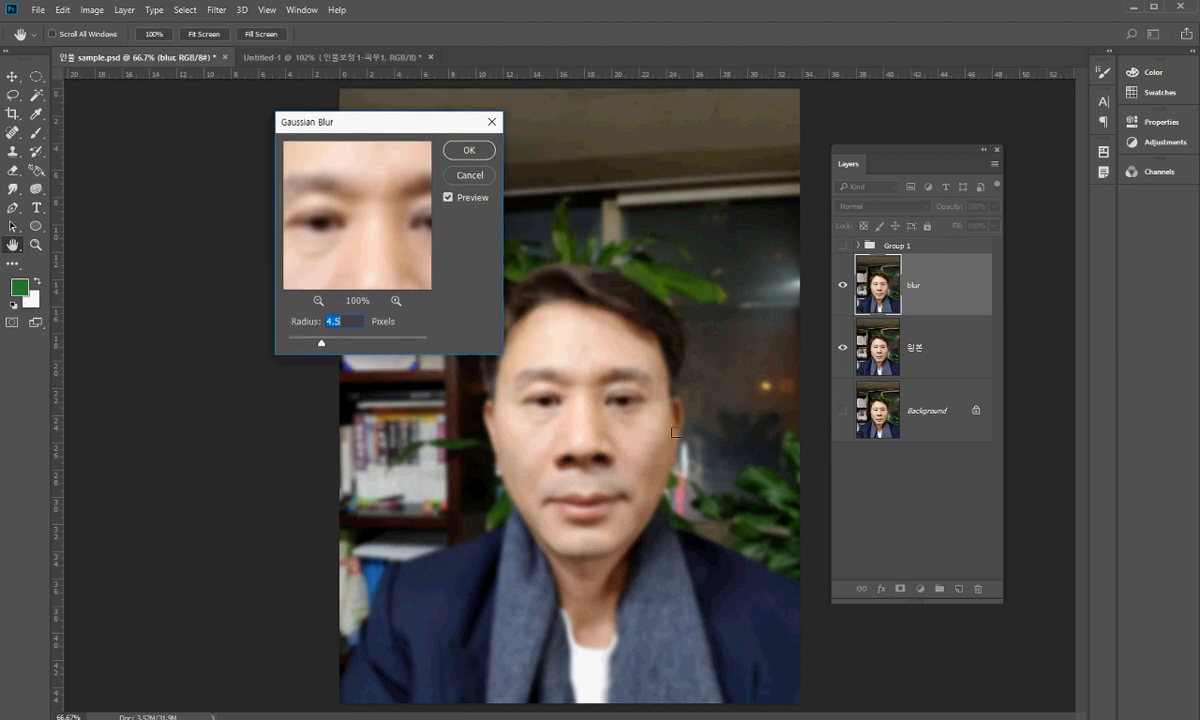
{"action": "left_click", "coordinate": [468, 178]}
- Examine the skin texture of the face up close at 200% magnification
{"action": "key", "text": "z"}
{"action": "left_click", "coordinate": [632, 429]}
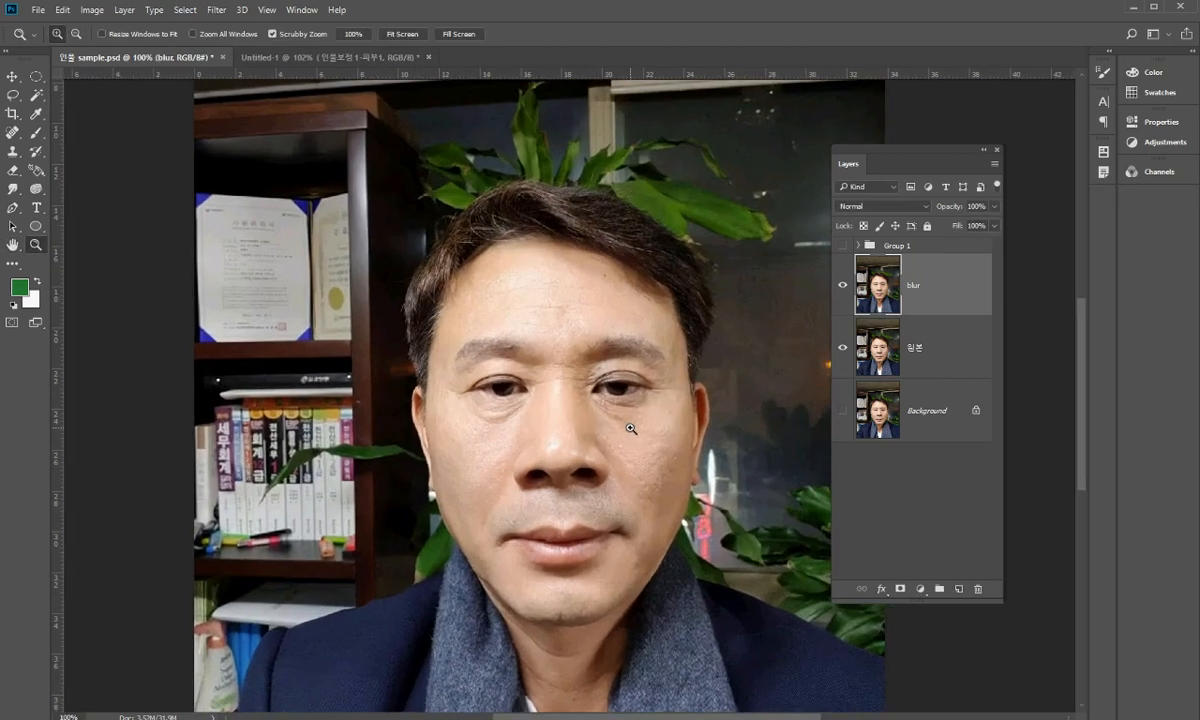
{"action": "left_click", "coordinate": [630, 428]}
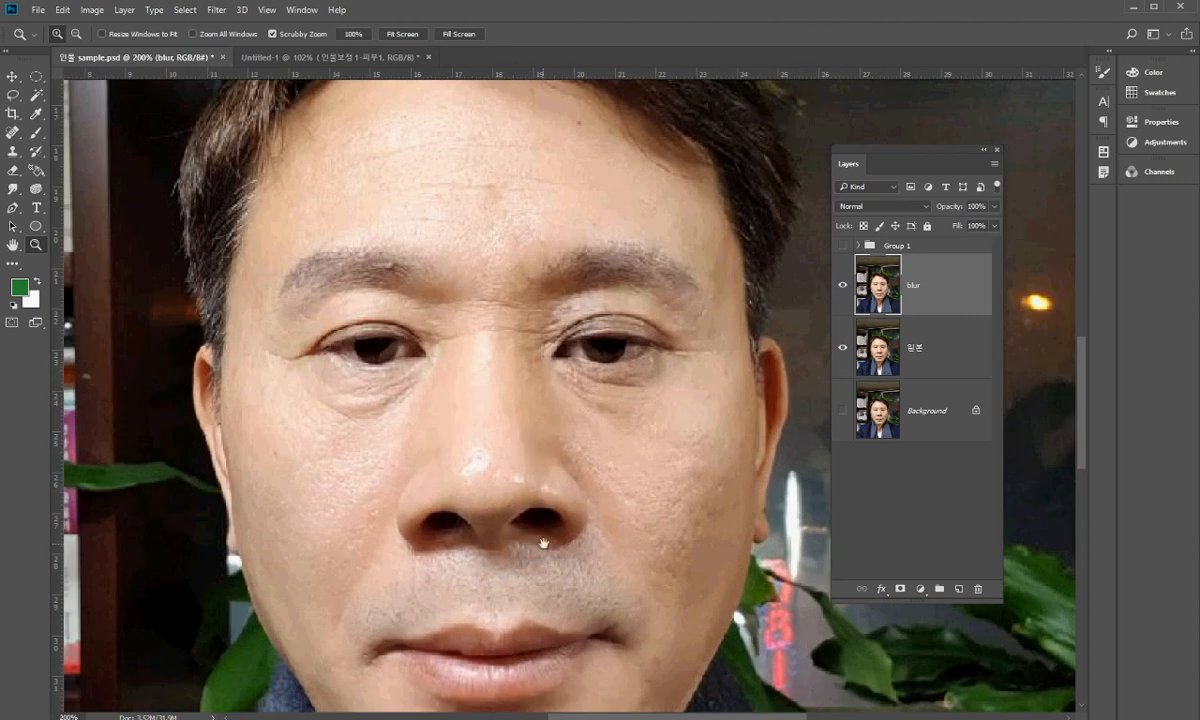
{"action": "left_click_drag", "start_coordinate": [540, 545], "coordinate": [648, 423]}
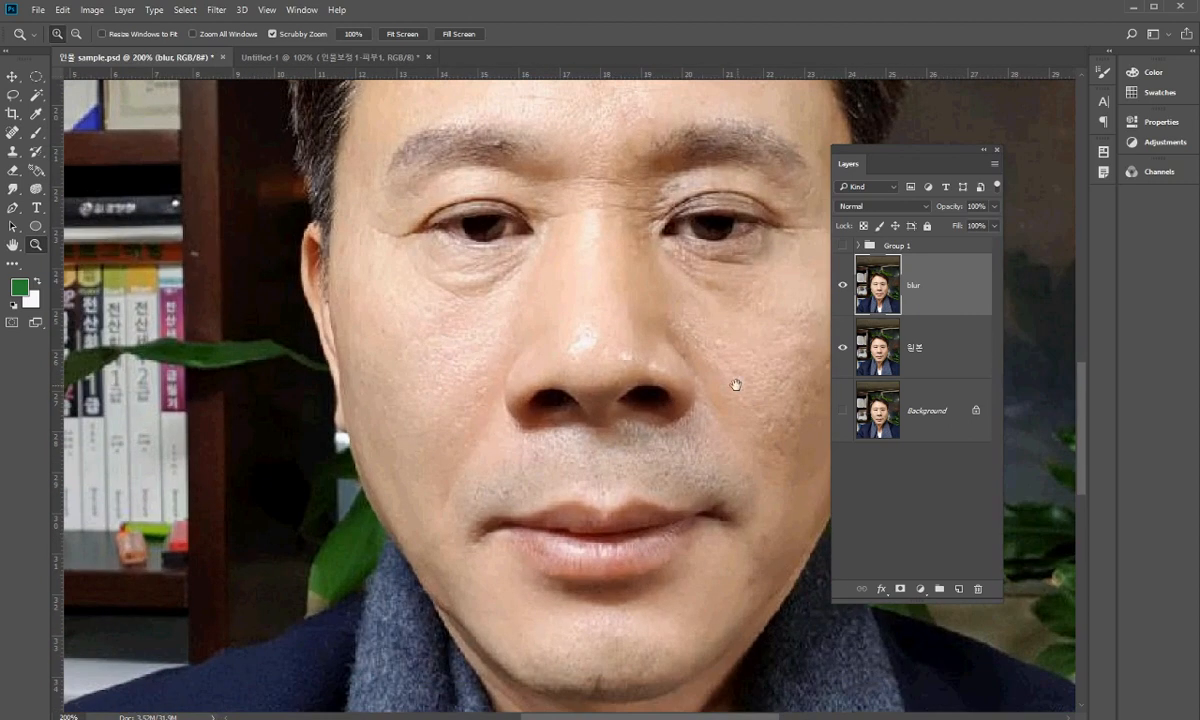
{"action": "left_click_drag", "start_coordinate": [692, 362], "coordinate": [554, 400]}
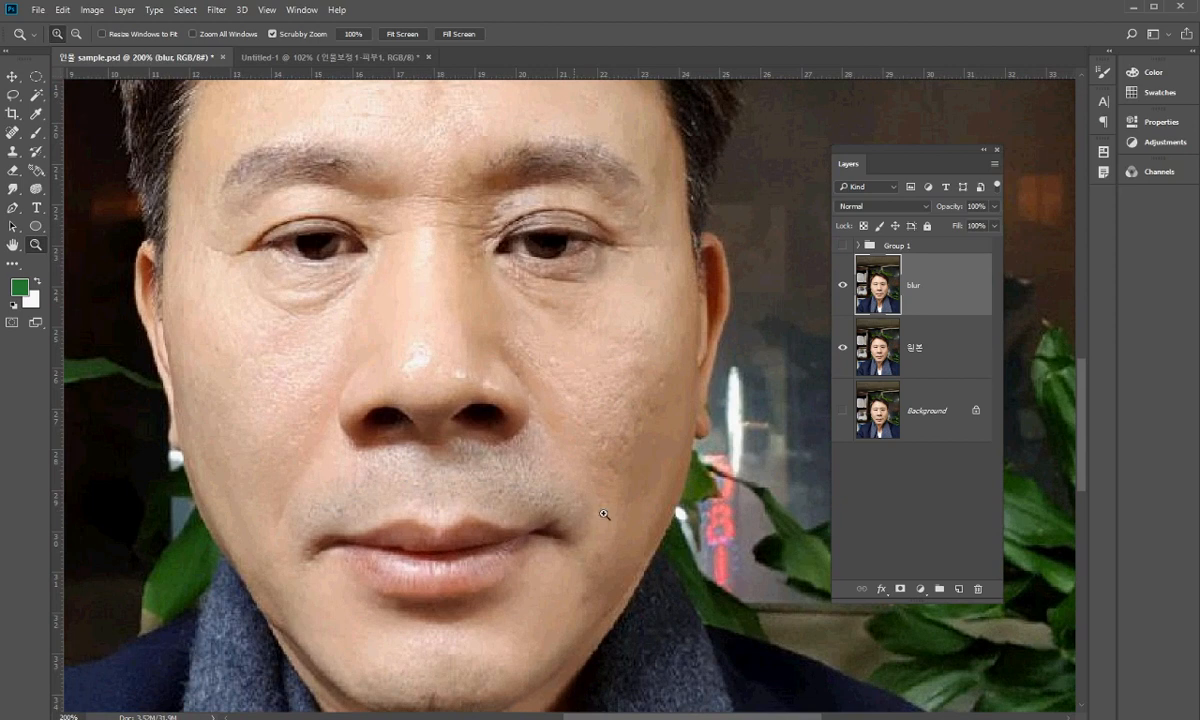
{"action": "left_click_drag", "start_coordinate": [521, 338], "coordinate": [614, 421]}
{"action": "left_click_drag", "start_coordinate": [556, 212], "coordinate": [526, 232]}
{"action": "left_click_drag", "start_coordinate": [635, 434], "coordinate": [667, 418]}
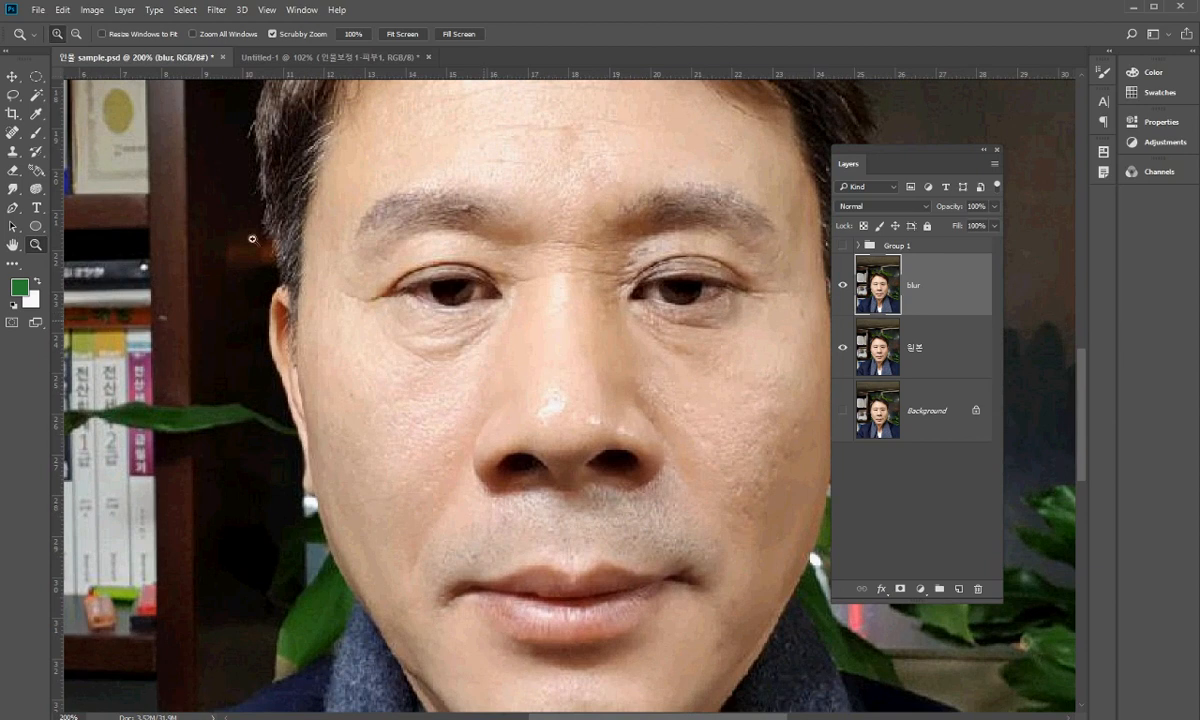
{"action": "left_click", "coordinate": [212, 10]}
{"action": "mouse_move", "coordinate": [227, 168]}
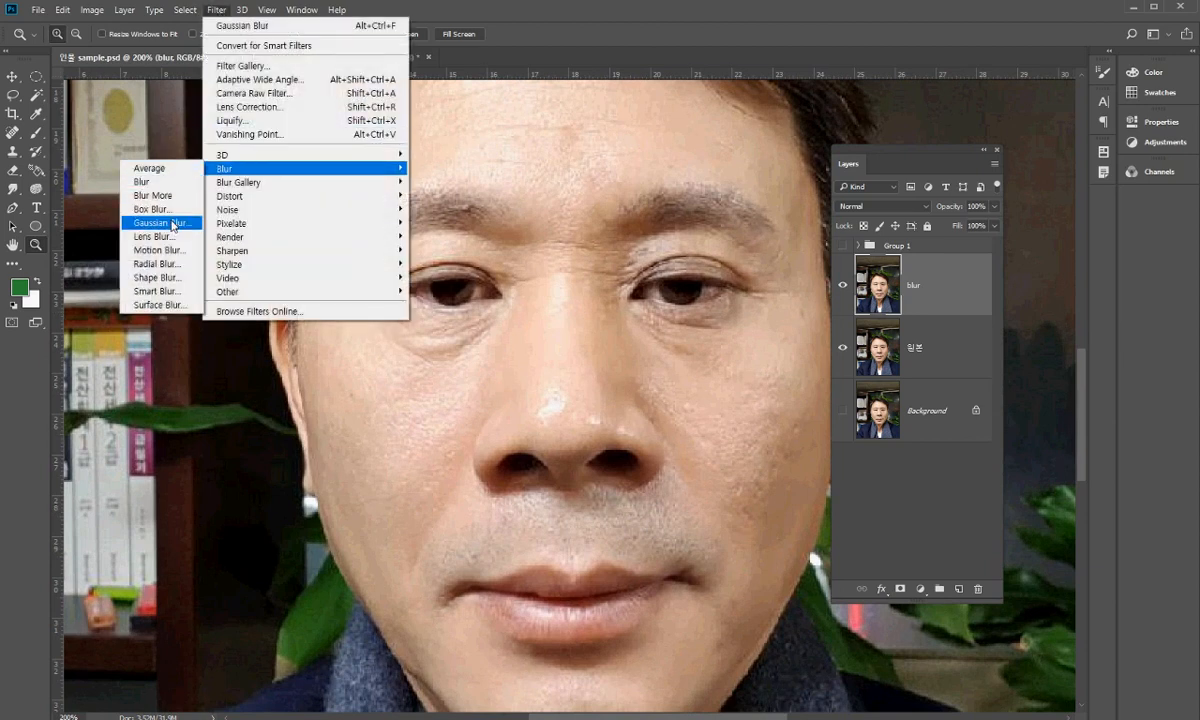
{"action": "left_click", "coordinate": [162, 222]}
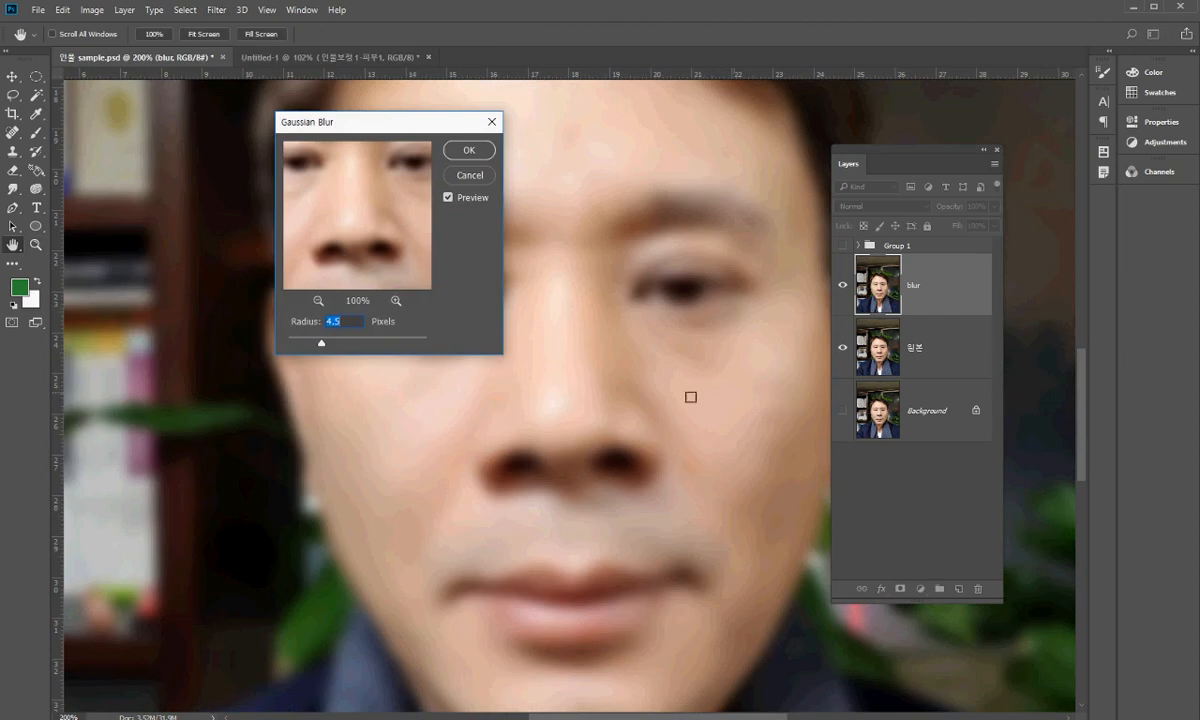
{"action": "left_click_drag", "start_coordinate": [405, 122], "coordinate": [202, 216]}
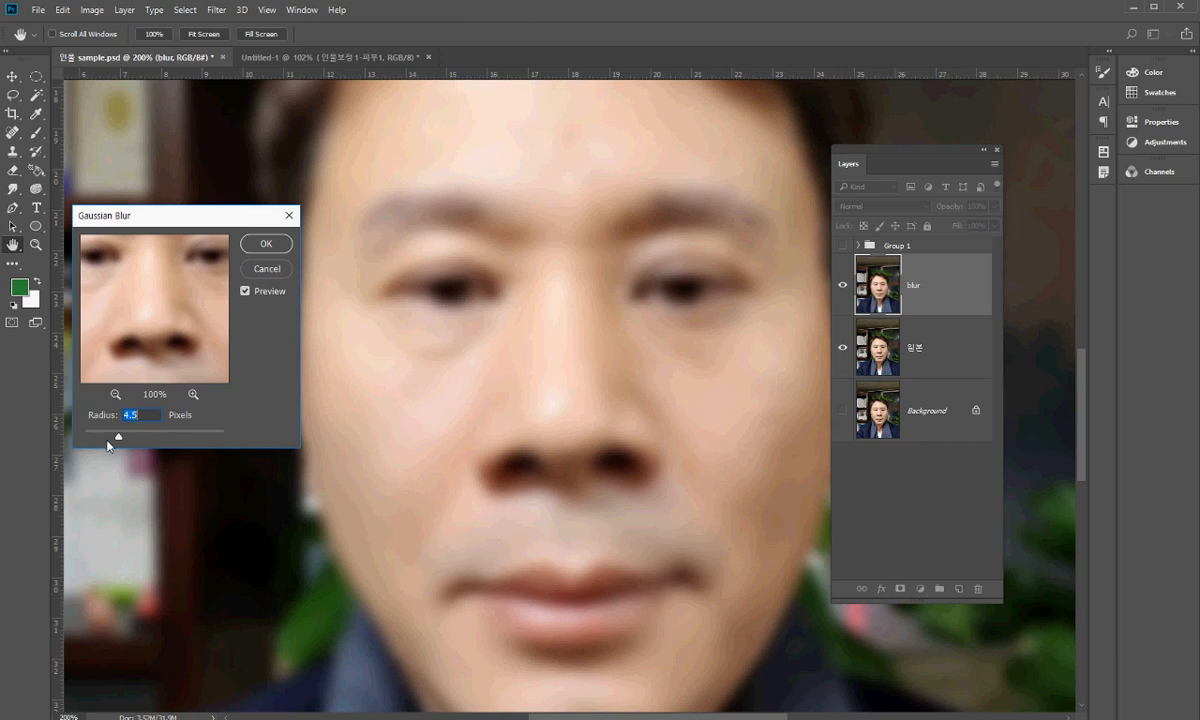
{"action": "mouse_move", "coordinate": [118, 438]}
{"action": "left_mouse_down"}
{"action": "mouse_move", "coordinate": [104, 437]}
{"action": "mouse_move", "coordinate": [120, 436]}
{"action": "left_mouse_up"}
{"action": "left_click", "coordinate": [281, 274]}
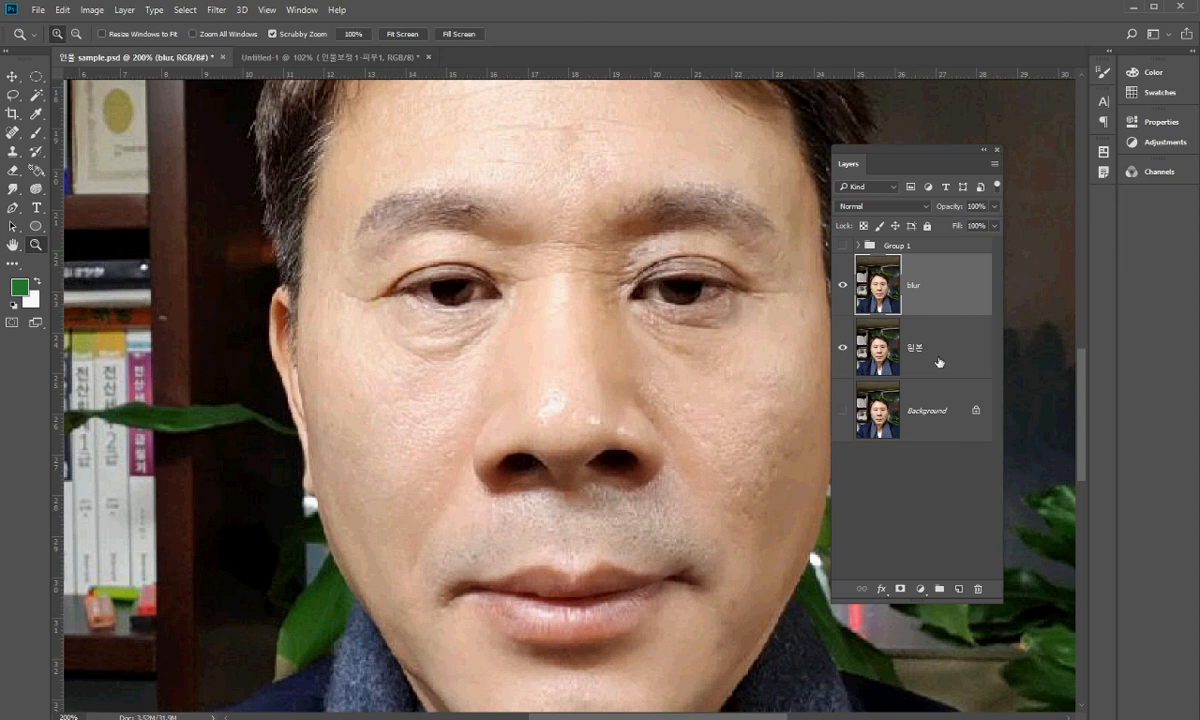
- Convert the blur layer to a smart object and apply a Gaussian Blur with a 4.5-pixel radius, comparing with the filter off
{"action": "right_click", "coordinate": [951, 282]}
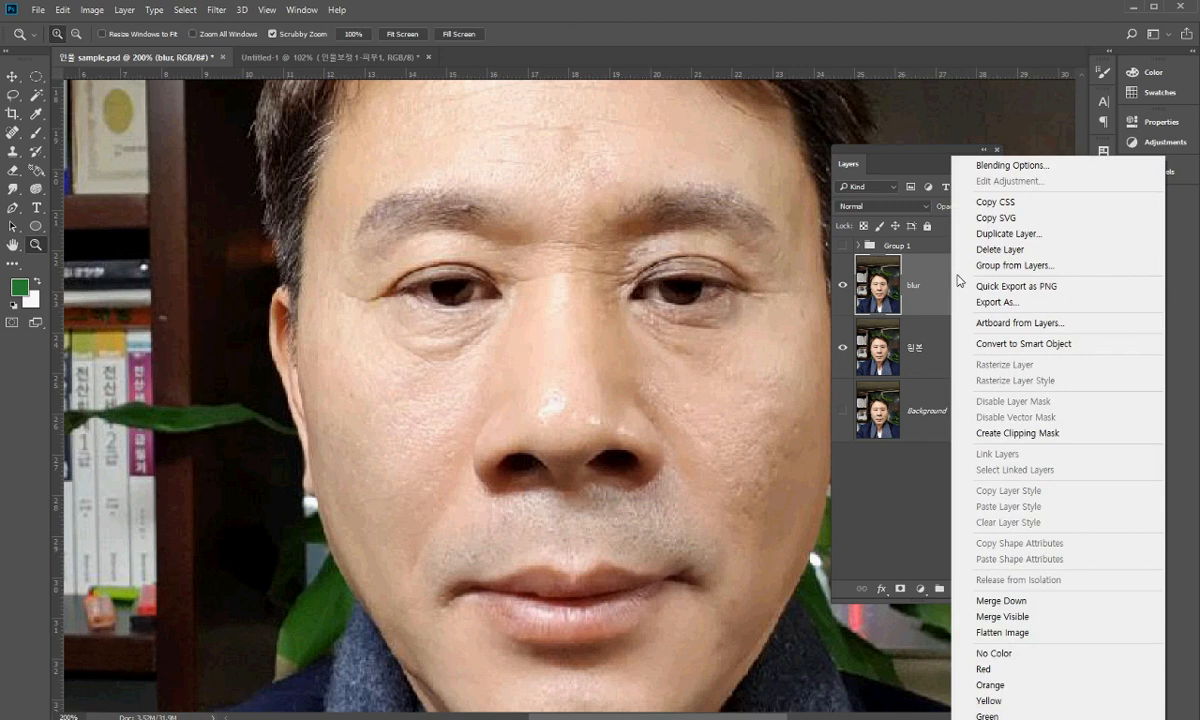
{"action": "left_click", "coordinate": [1003, 344]}
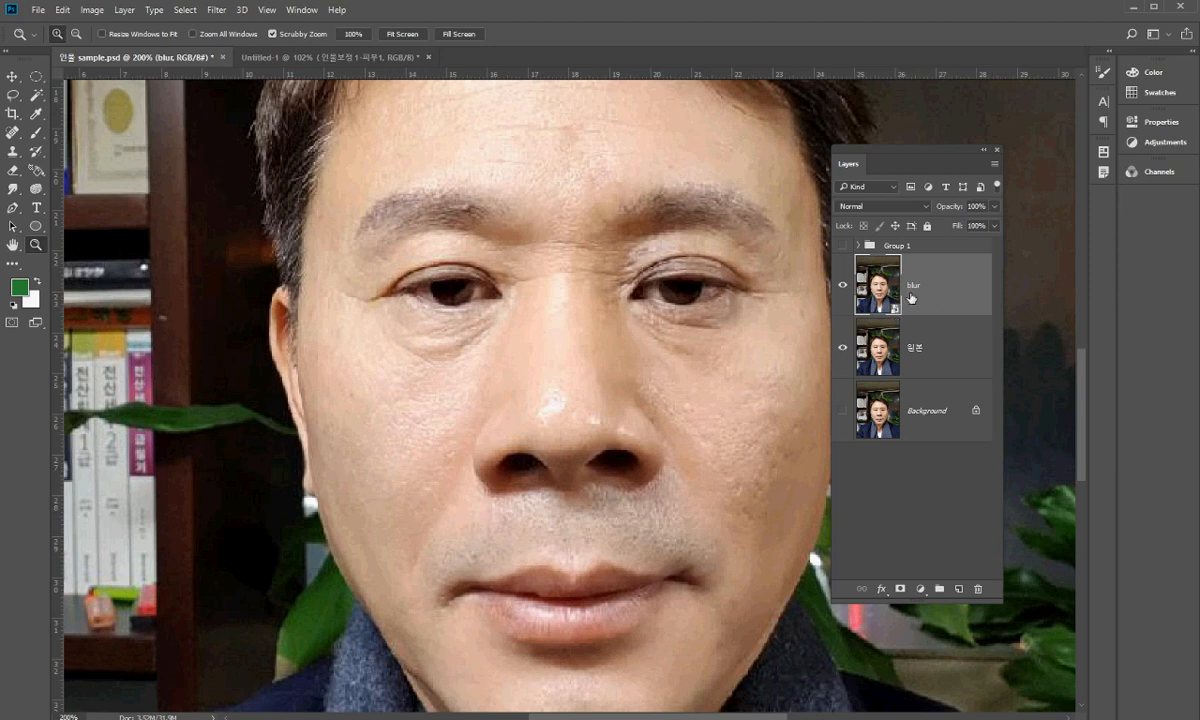
{"action": "left_click", "coordinate": [216, 11]}
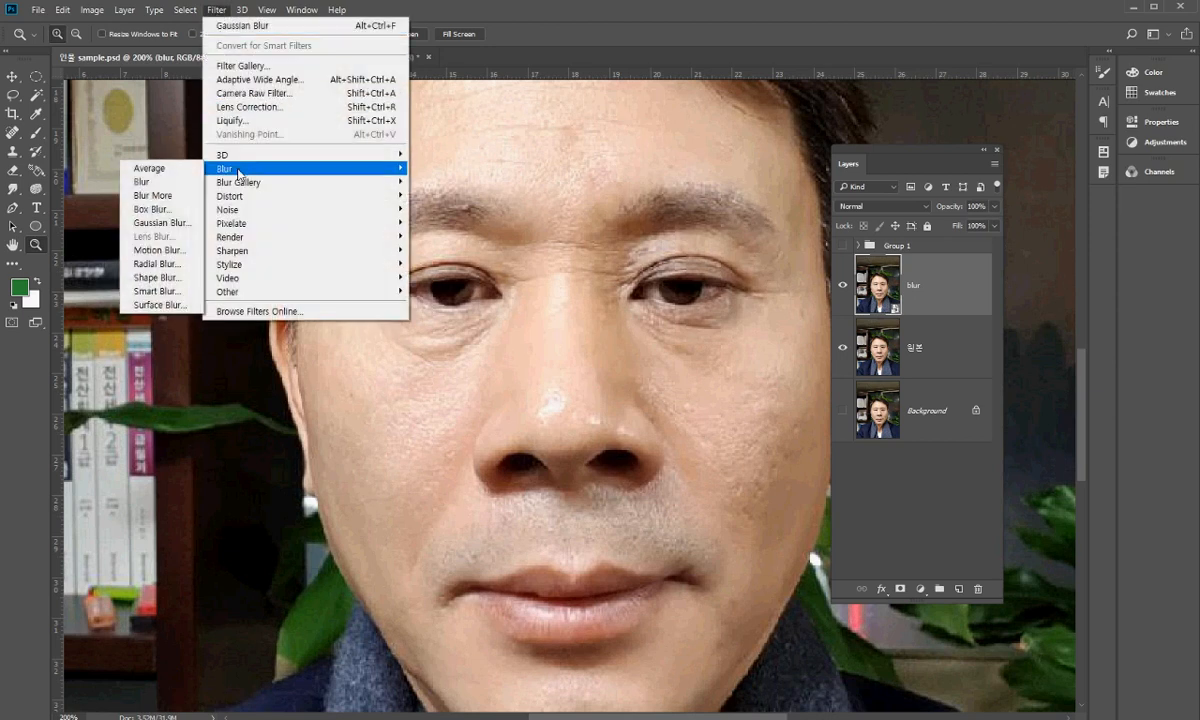
{"action": "left_click", "coordinate": [160, 223]}
{"action": "left_click_drag", "start_coordinate": [276, 218], "coordinate": [460, 213]}
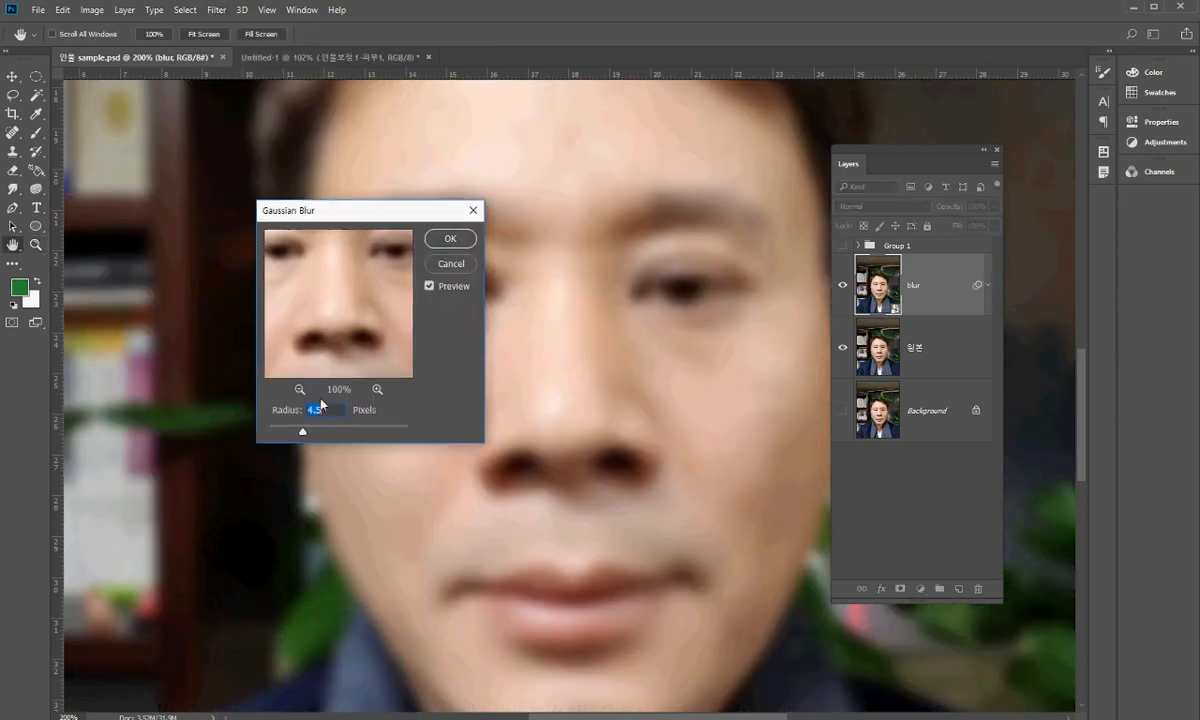
{"action": "left_click", "coordinate": [450, 238]}
{"action": "key", "text": "z"}
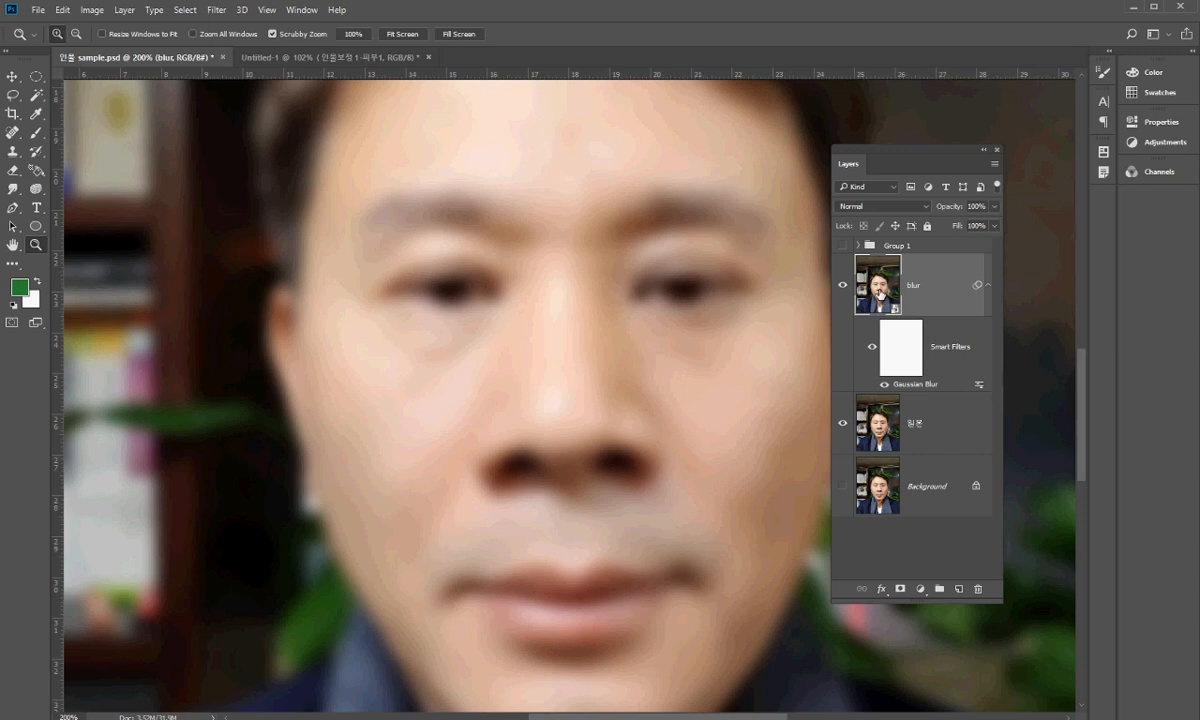
{"action": "left_click", "coordinate": [871, 347]}
{"action": "left_click", "coordinate": [871, 347]}
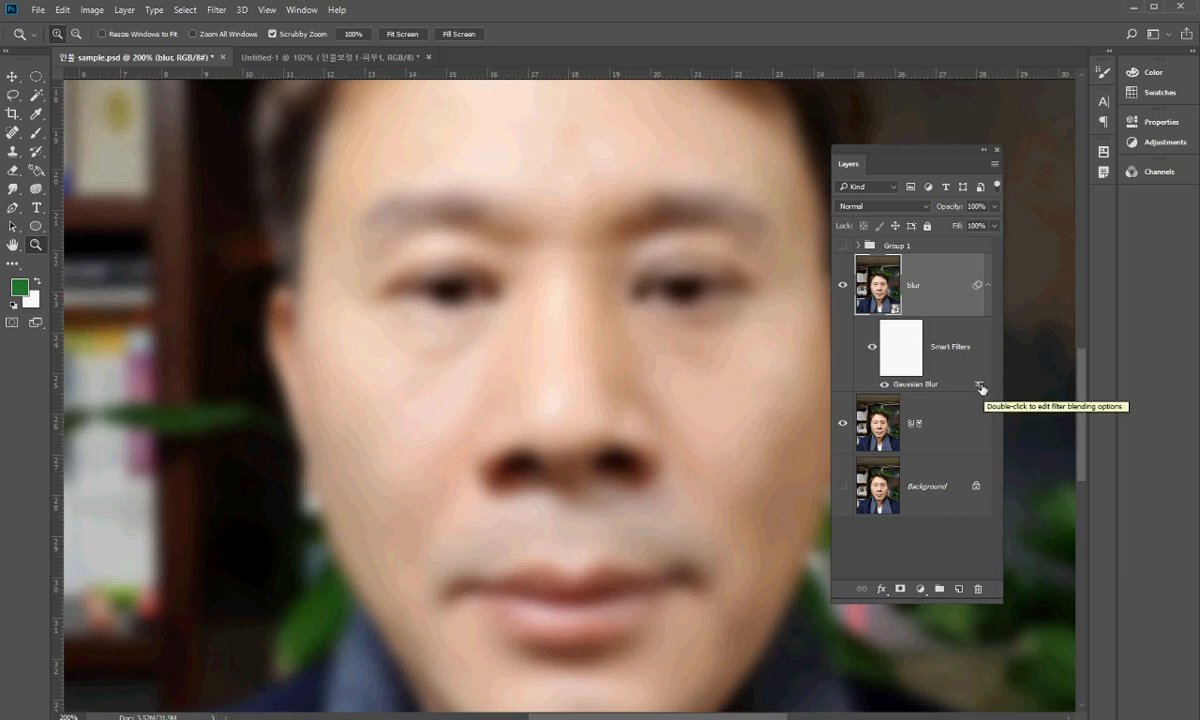
- Try lowering the Gaussian Blur smart filter's opacity to 32% in its blending options
{"action": "double_click", "coordinate": [980, 387]}
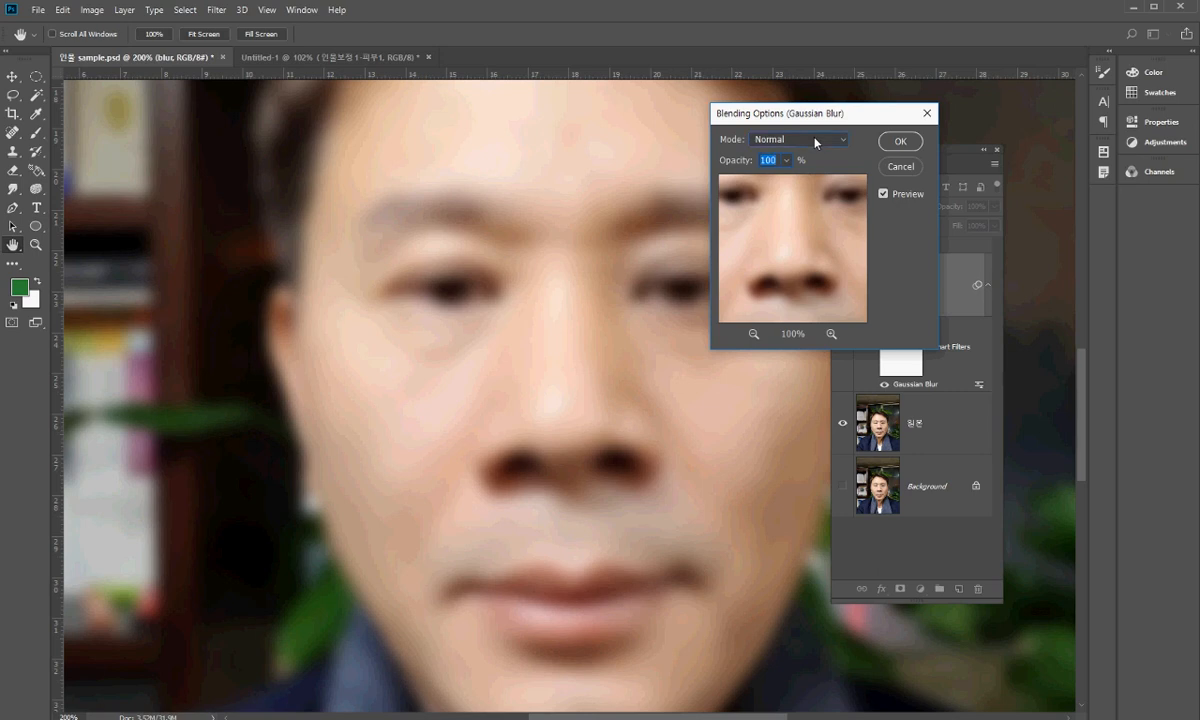
{"action": "left_click", "coordinate": [815, 142]}
{"action": "left_click", "coordinate": [880, 116]}
{"action": "left_click", "coordinate": [787, 161]}
{"action": "mouse_move", "coordinate": [788, 180]}
{"action": "left_mouse_down"}
{"action": "mouse_move", "coordinate": [761, 186]}
{"action": "mouse_move", "coordinate": [798, 183]}
{"action": "left_mouse_up"}
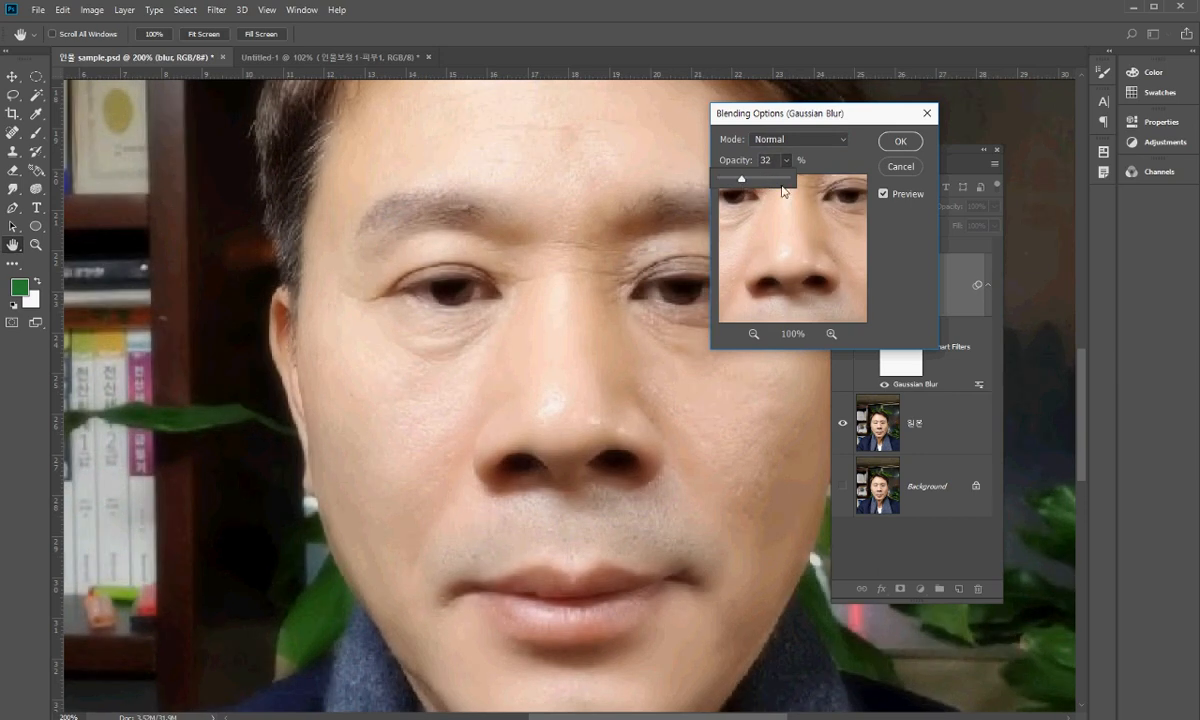
{"action": "left_click", "coordinate": [901, 167]}
{"action": "key", "text": "z"}
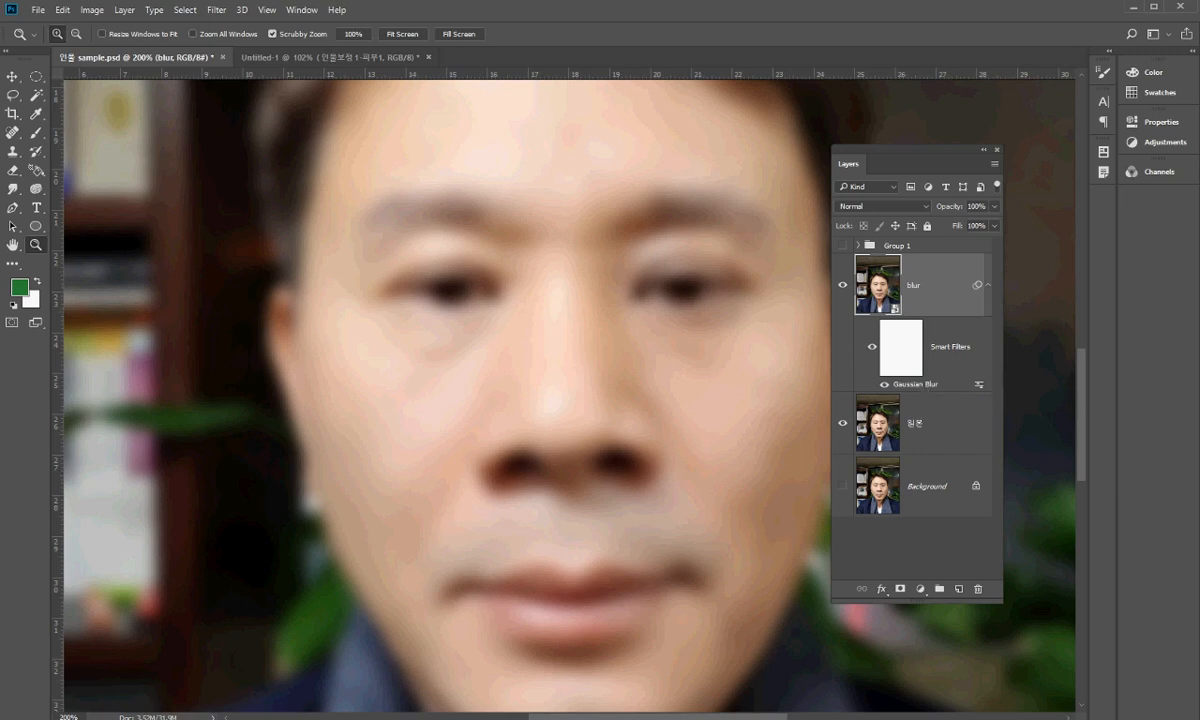
- Undo the Gaussian Blur and the smart object conversion of the blur layer
{"action": "key", "text": "ctrl+alt+z"}
{"action": "key", "text": "ctrl+alt+z"}
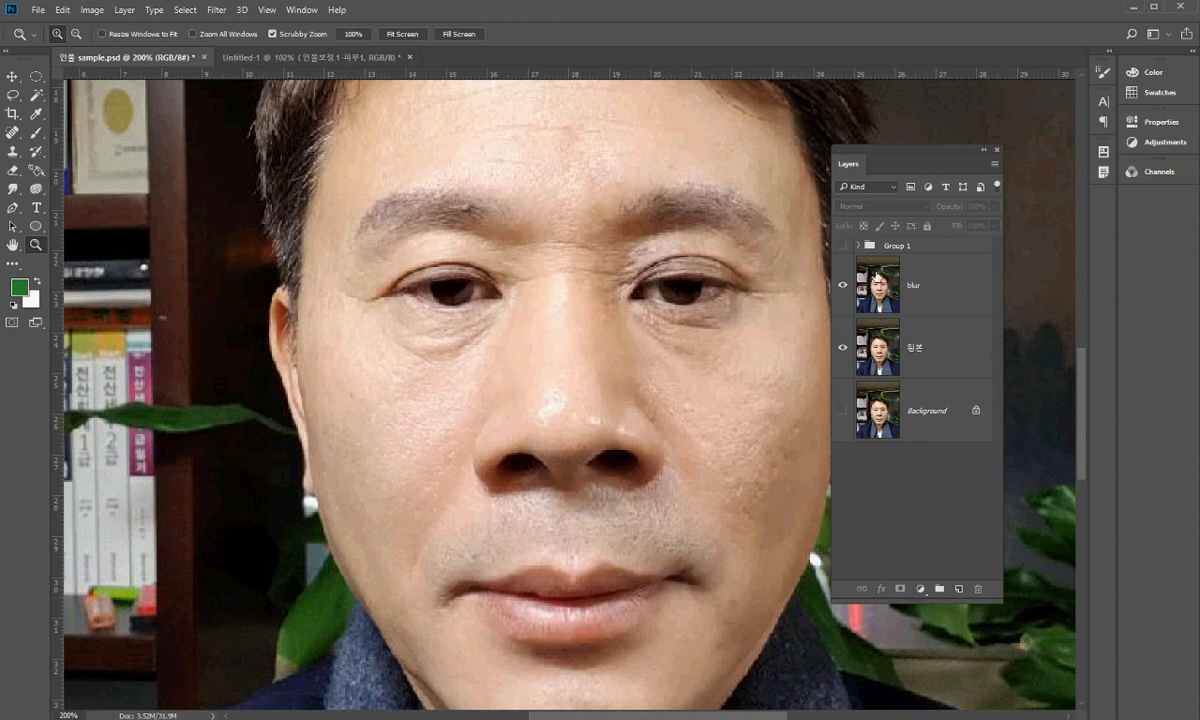
- Apply a Gaussian Blur with a radius of about 4.9 pixels to the blur layer, trying weaker and stronger radii first
{"action": "left_click", "coordinate": [835, 281]}
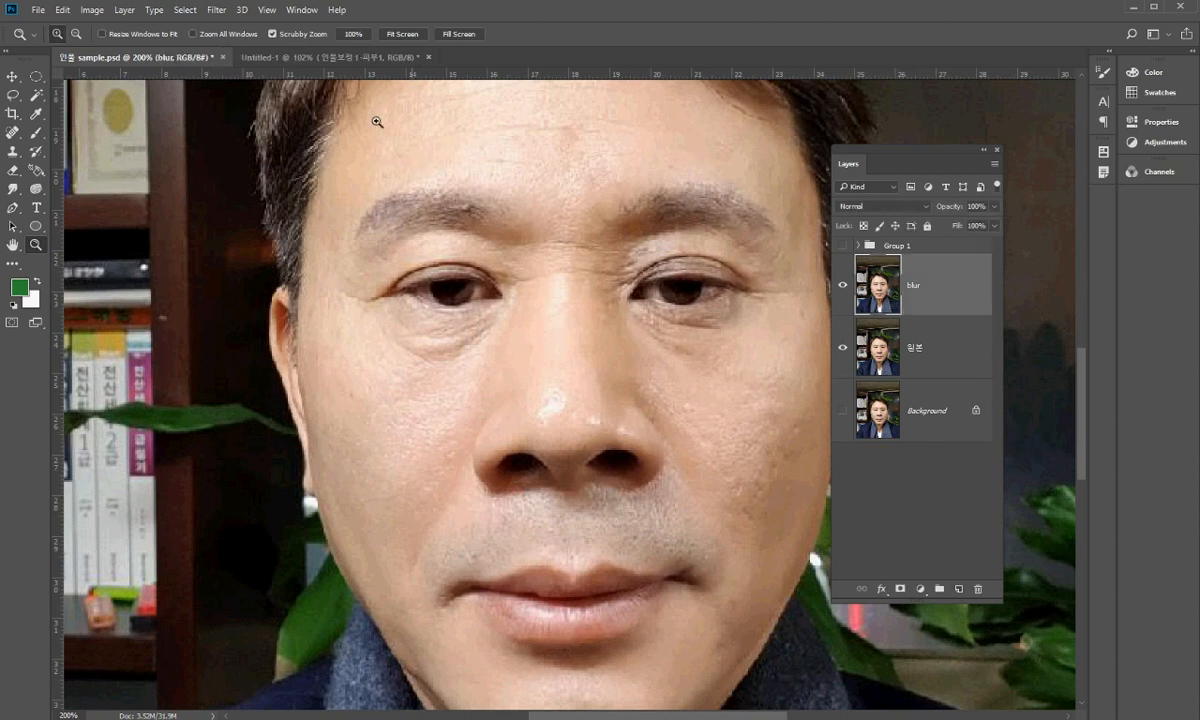
{"action": "left_click", "coordinate": [229, 10]}
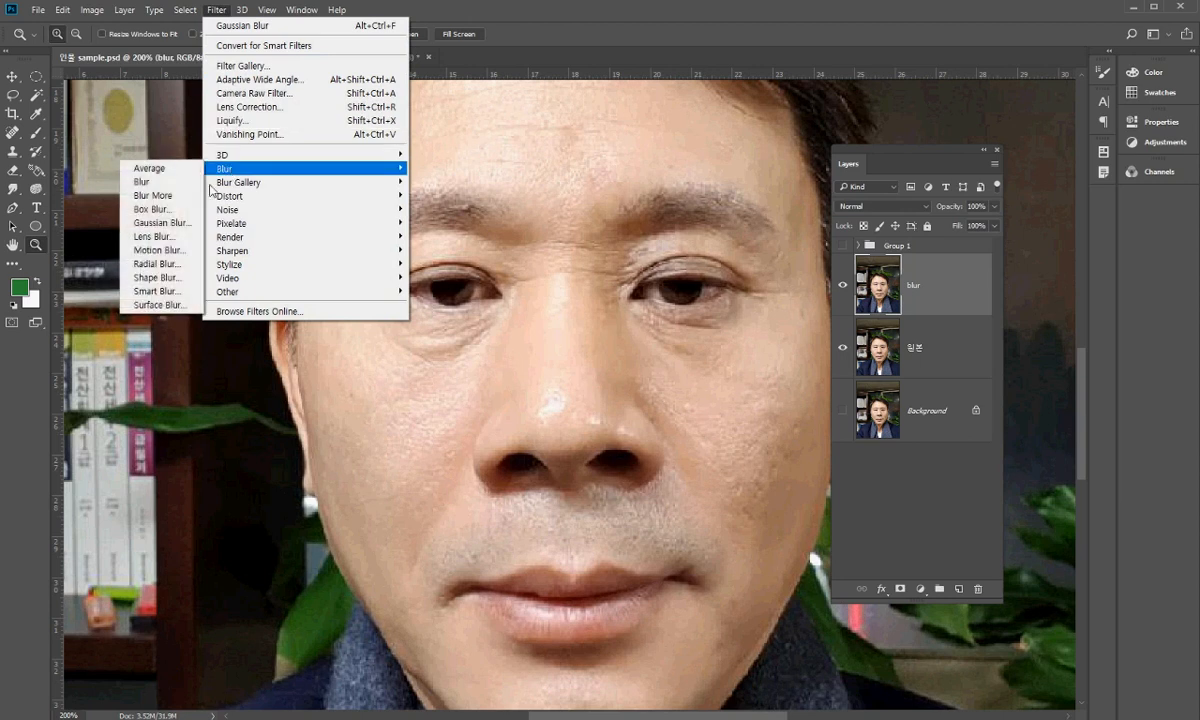
{"action": "left_click", "coordinate": [170, 222]}
{"action": "left_click_drag", "start_coordinate": [306, 431], "coordinate": [303, 437]}
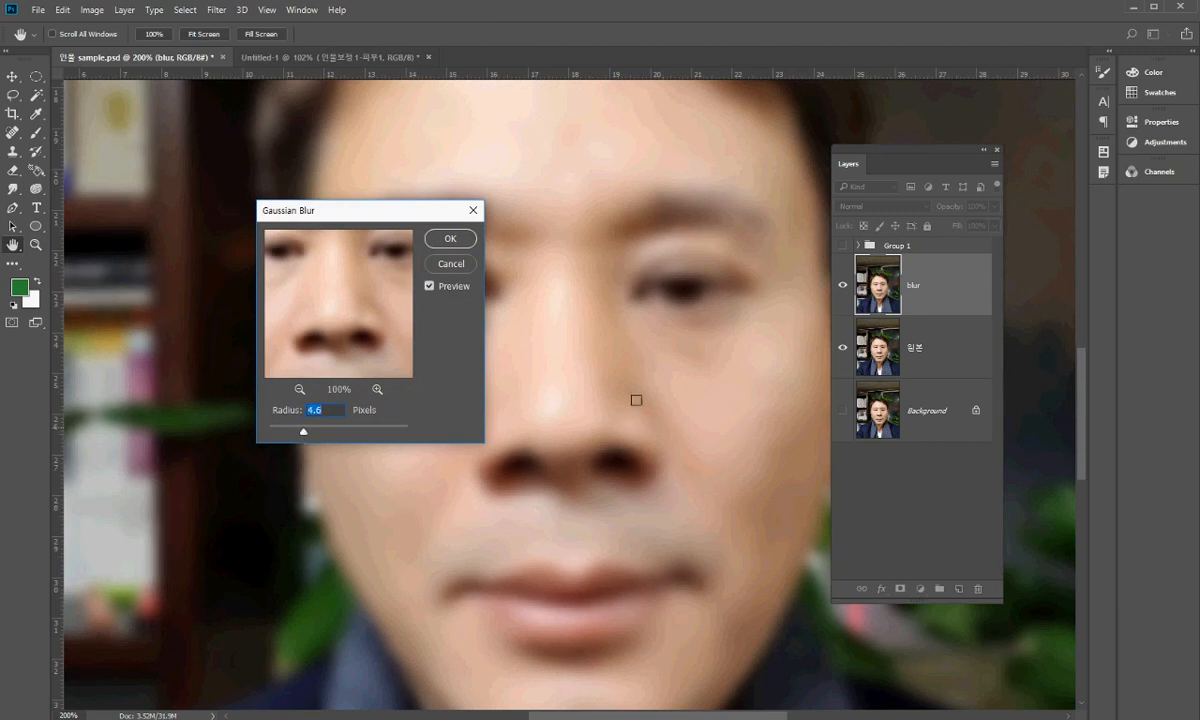
{"action": "left_click_drag", "start_coordinate": [303, 435], "coordinate": [290, 432]}
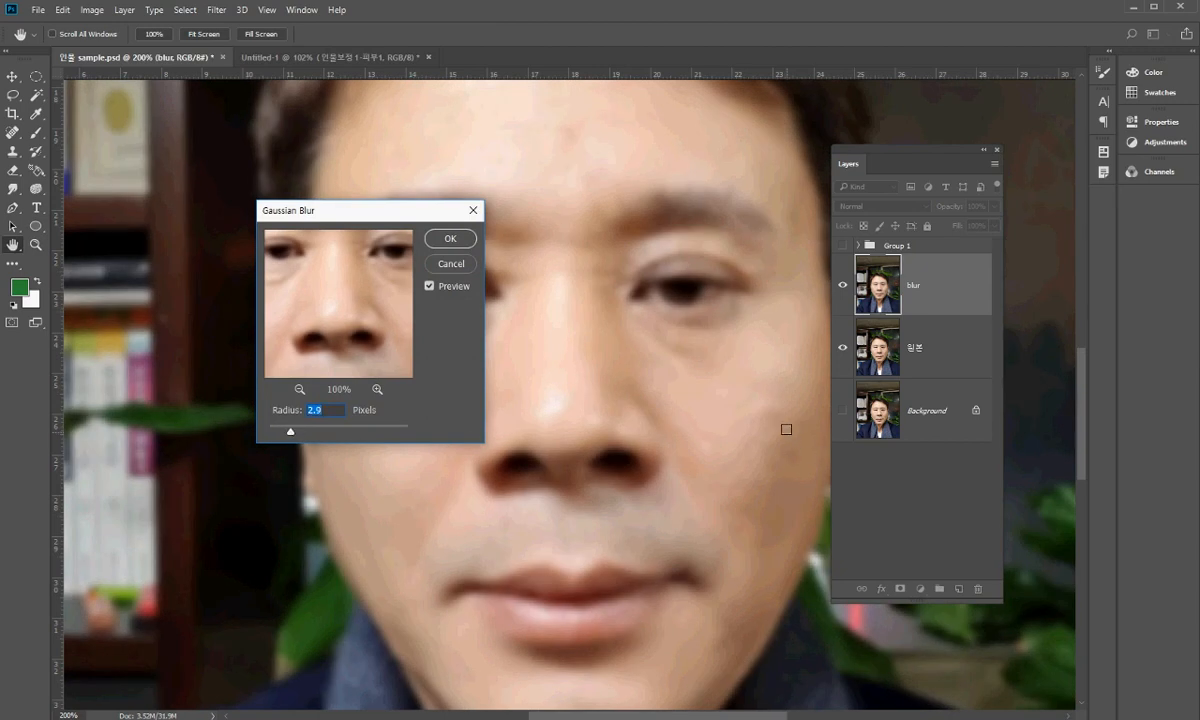
{"action": "left_click", "coordinate": [358, 430]}
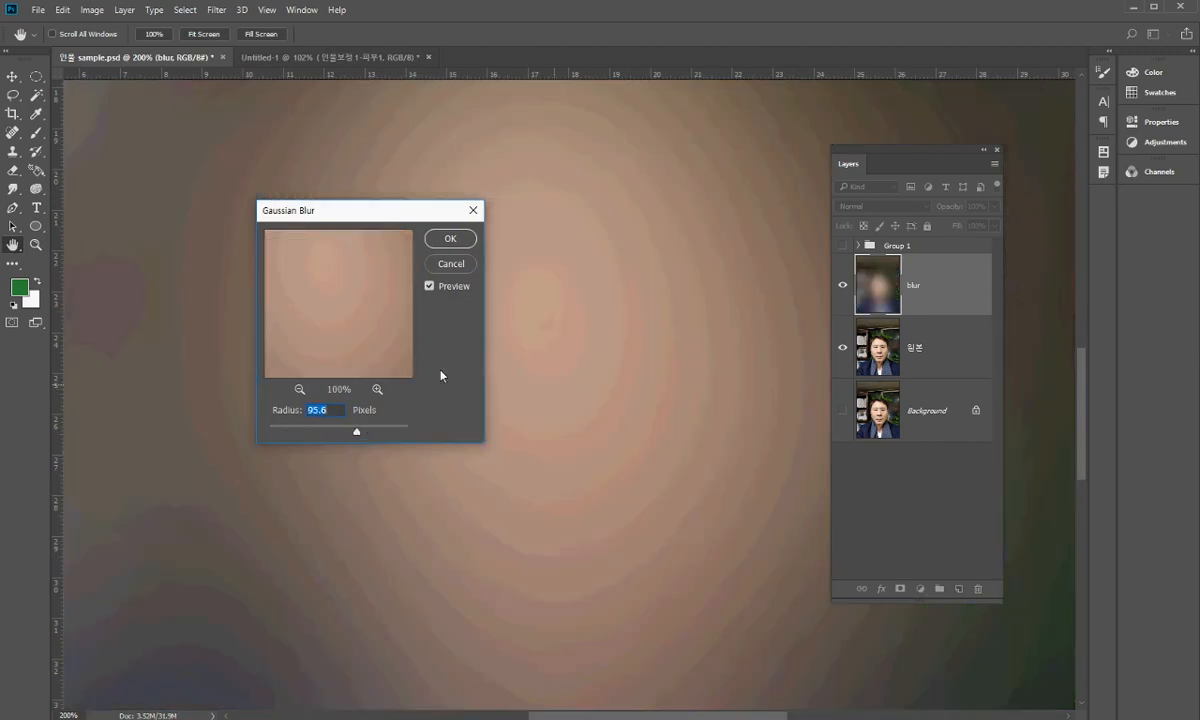
{"action": "left_click", "coordinate": [307, 431]}
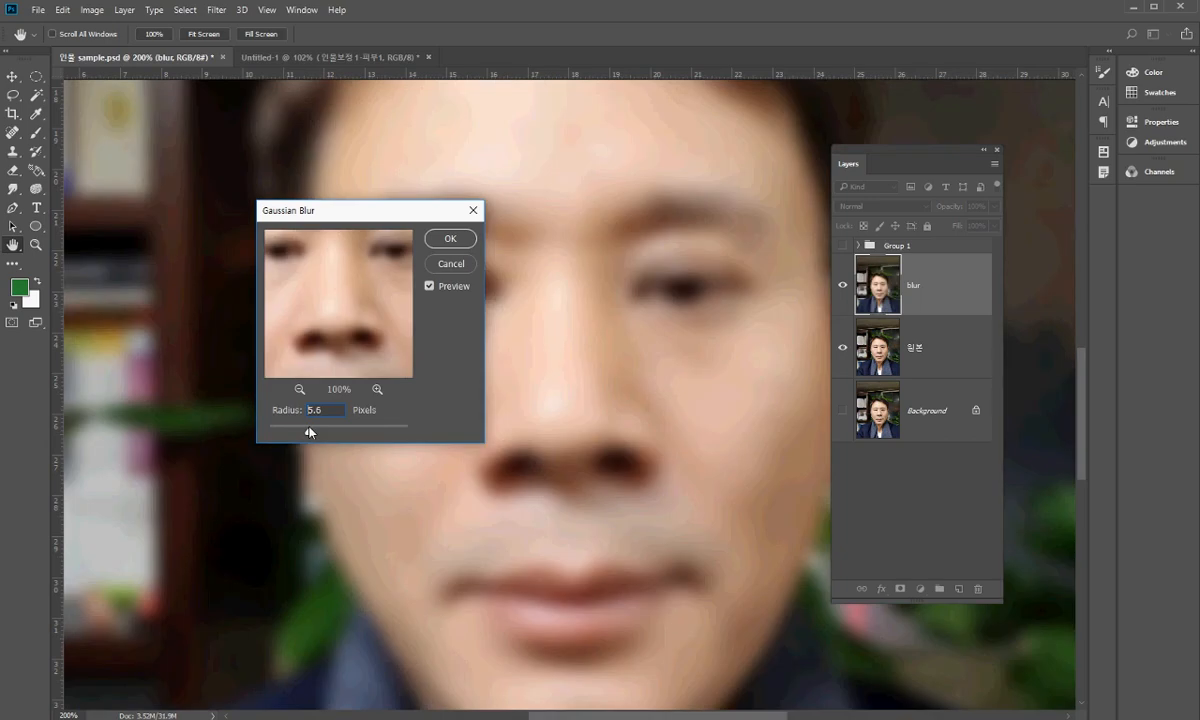
{"action": "left_click", "coordinate": [306, 431]}
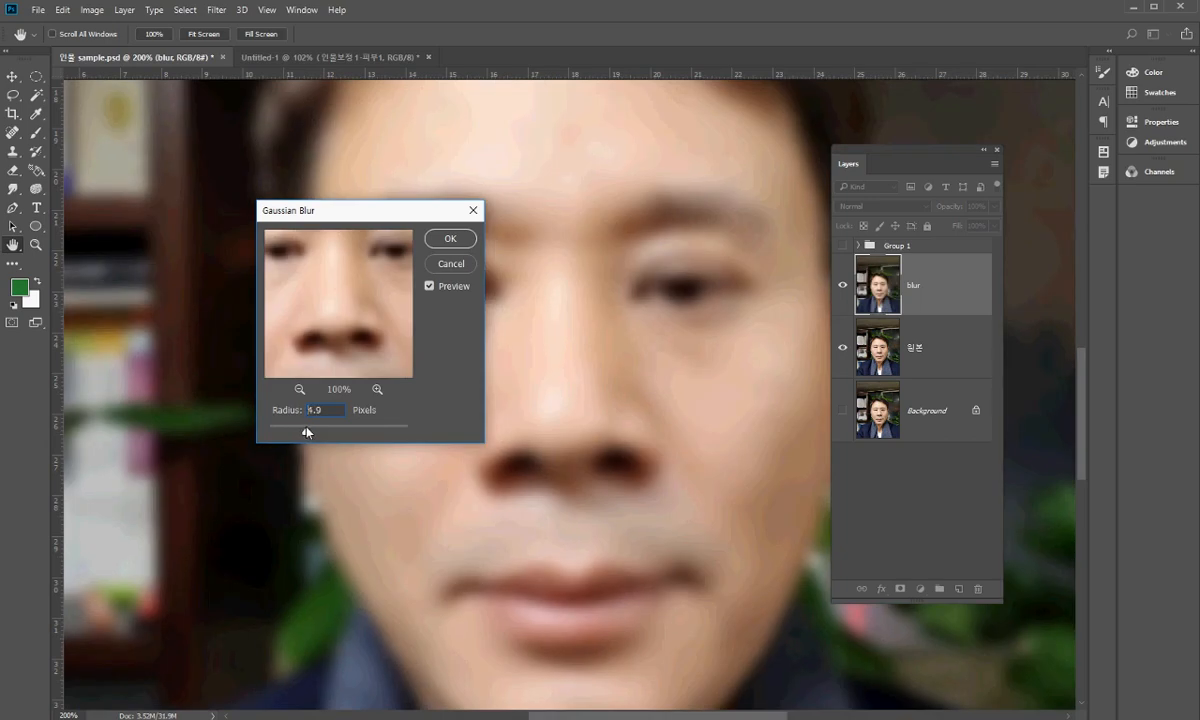
{"action": "left_click", "coordinate": [448, 238]}
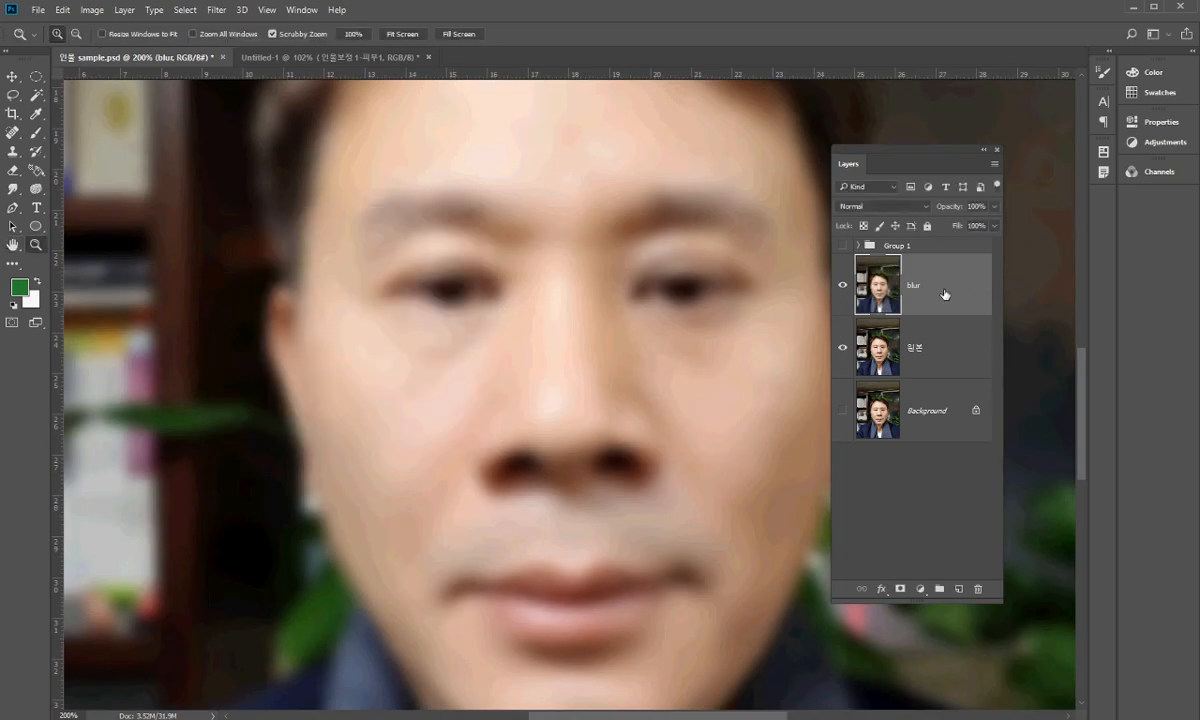
- Try lowering the blur layer's opacity to 57% and compare the portrait with the layer hidden and shown
{"action": "left_click", "coordinate": [994, 207]}
{"action": "left_click_drag", "start_coordinate": [993, 225], "coordinate": [964, 230]}
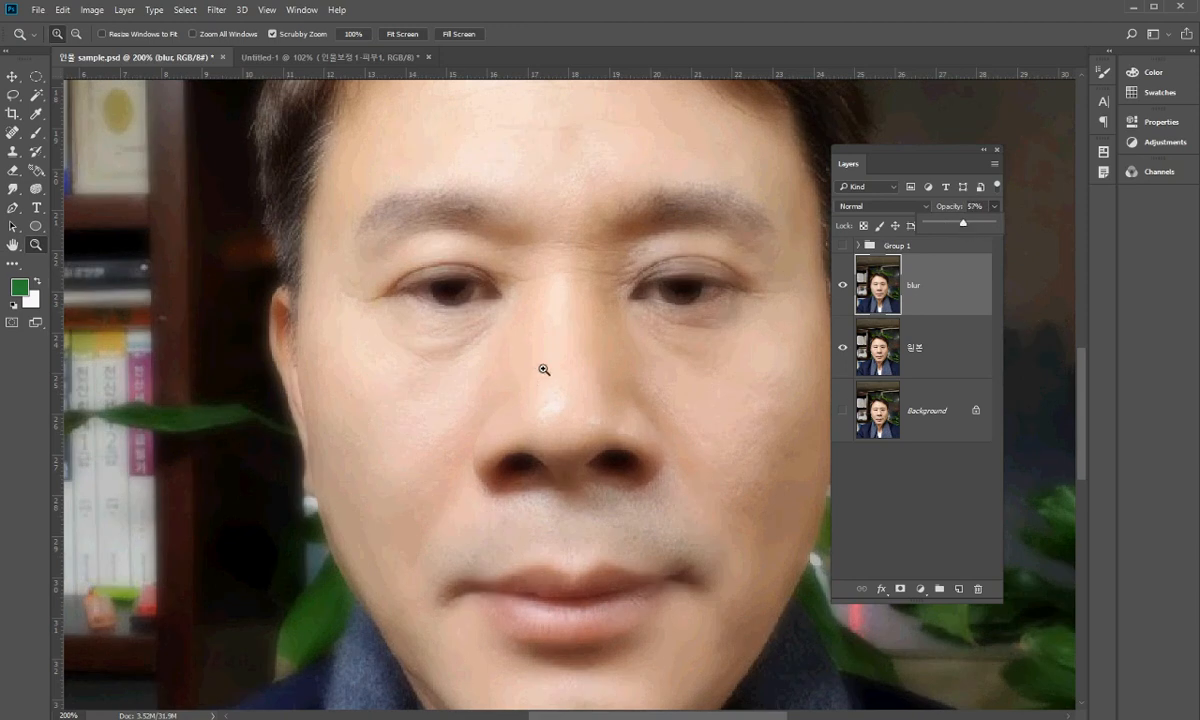
{"action": "left_click", "coordinate": [598, 362], "text": "alt"}
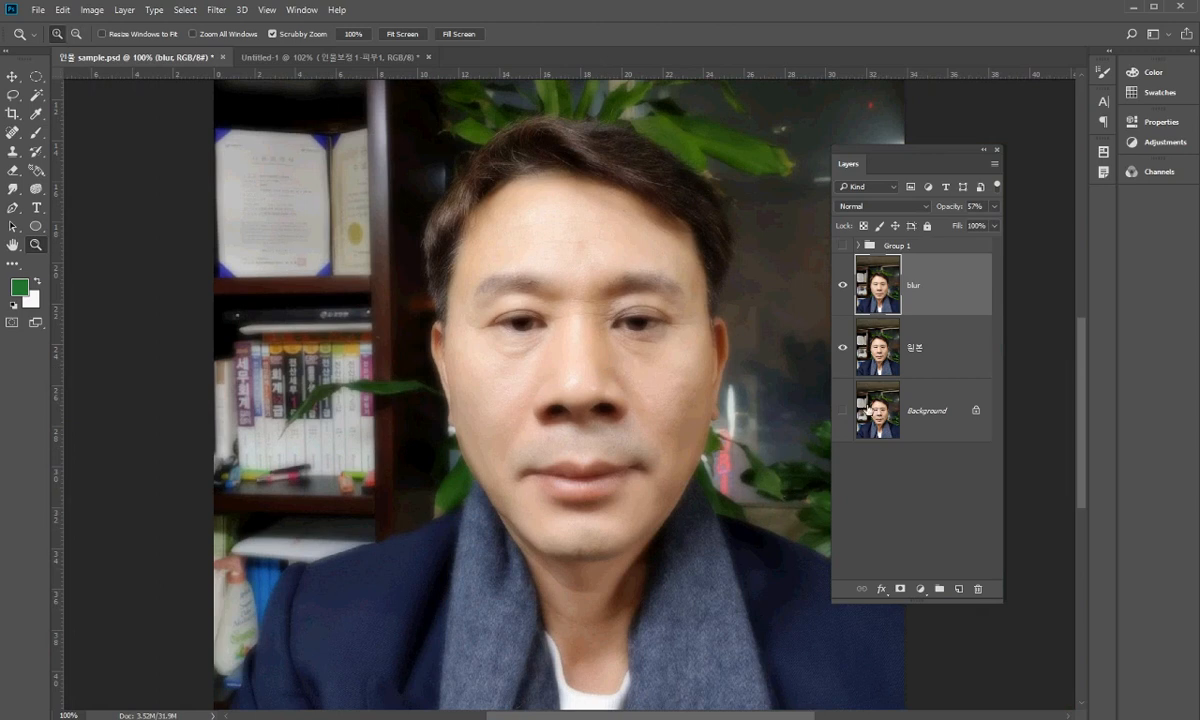
{"action": "left_click", "coordinate": [842, 285]}
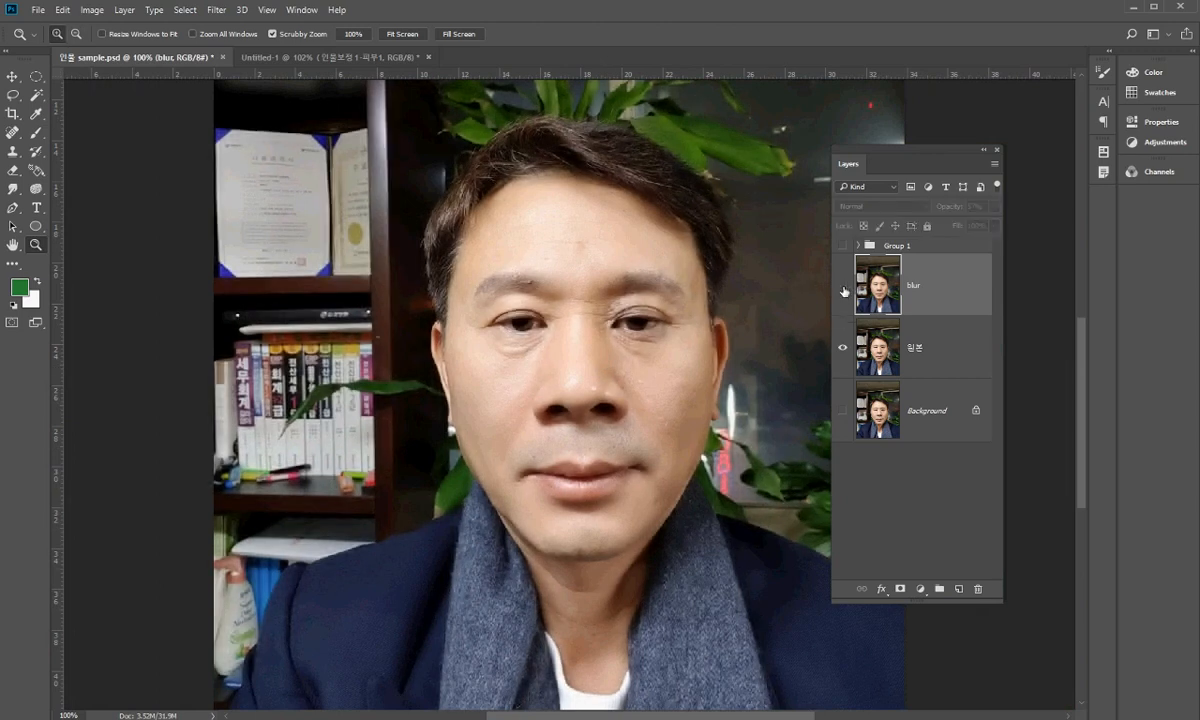
{"action": "left_click", "coordinate": [843, 289]}
{"action": "left_click", "coordinate": [843, 289]}
{"action": "left_click", "coordinate": [843, 289]}
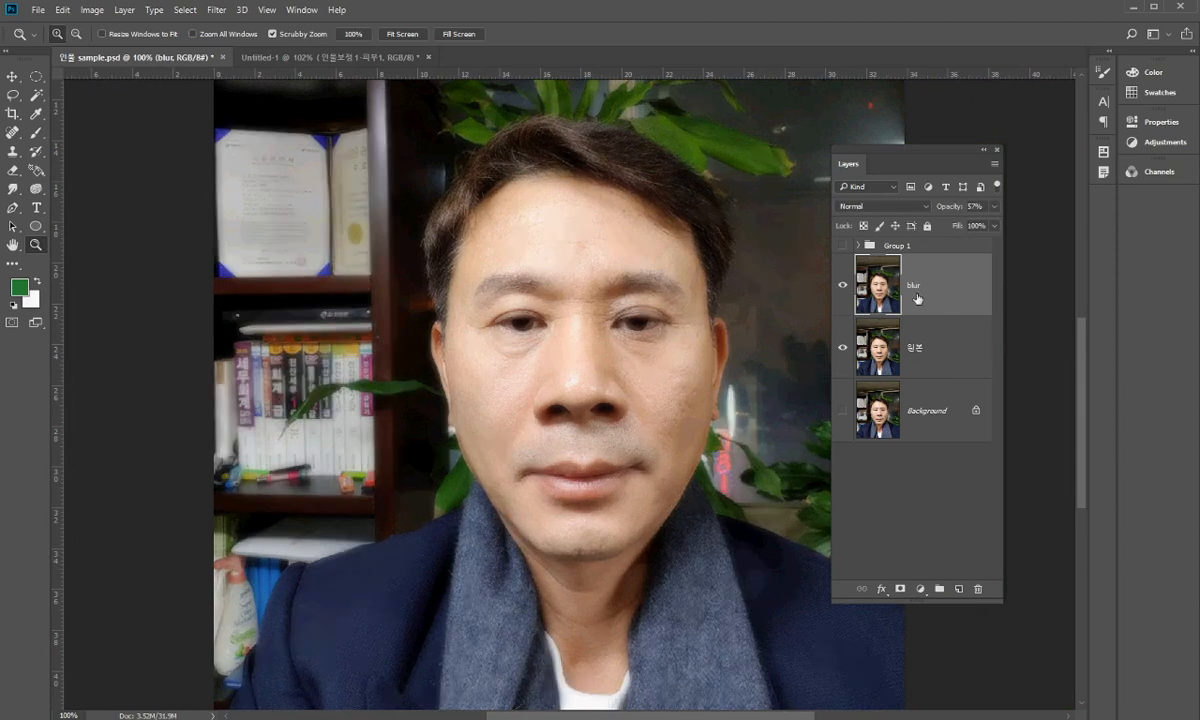
{"action": "left_click", "coordinate": [452, 368]}
{"action": "left_click_drag", "start_coordinate": [653, 335], "coordinate": [503, 371]}
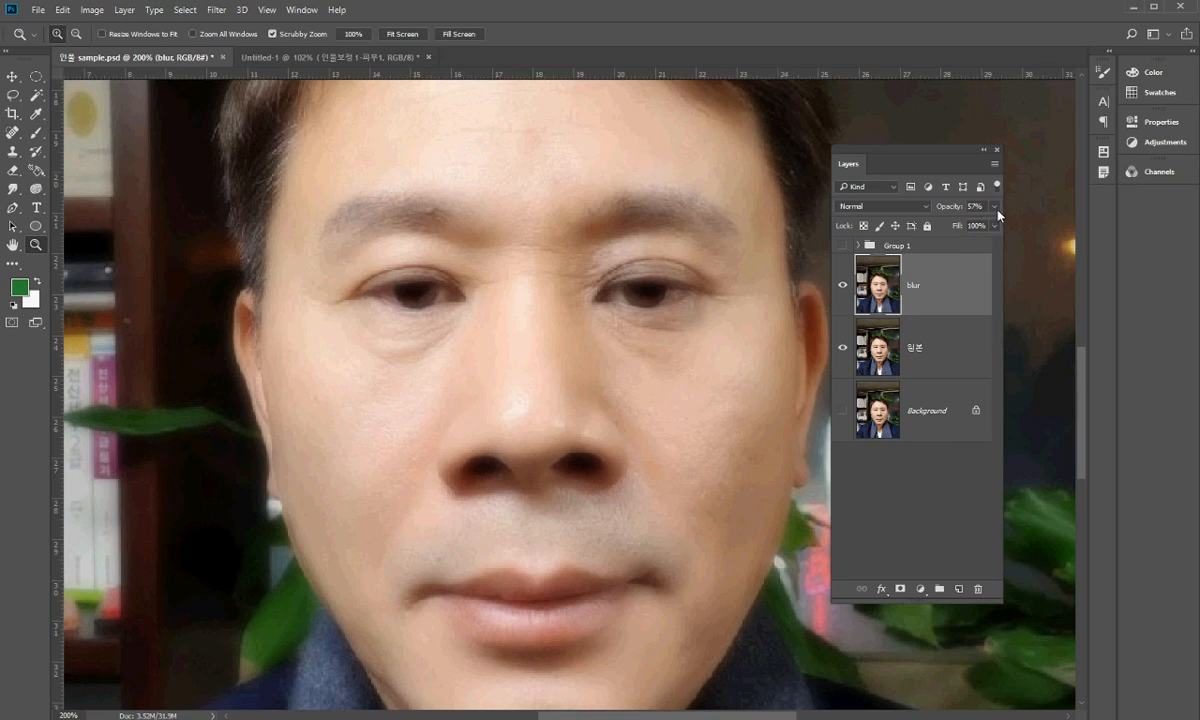
- Restore the blur layer's opacity to 100% and set its blend mode to Overlay
{"action": "left_click_drag", "start_coordinate": [965, 224], "coordinate": [1009, 227]}
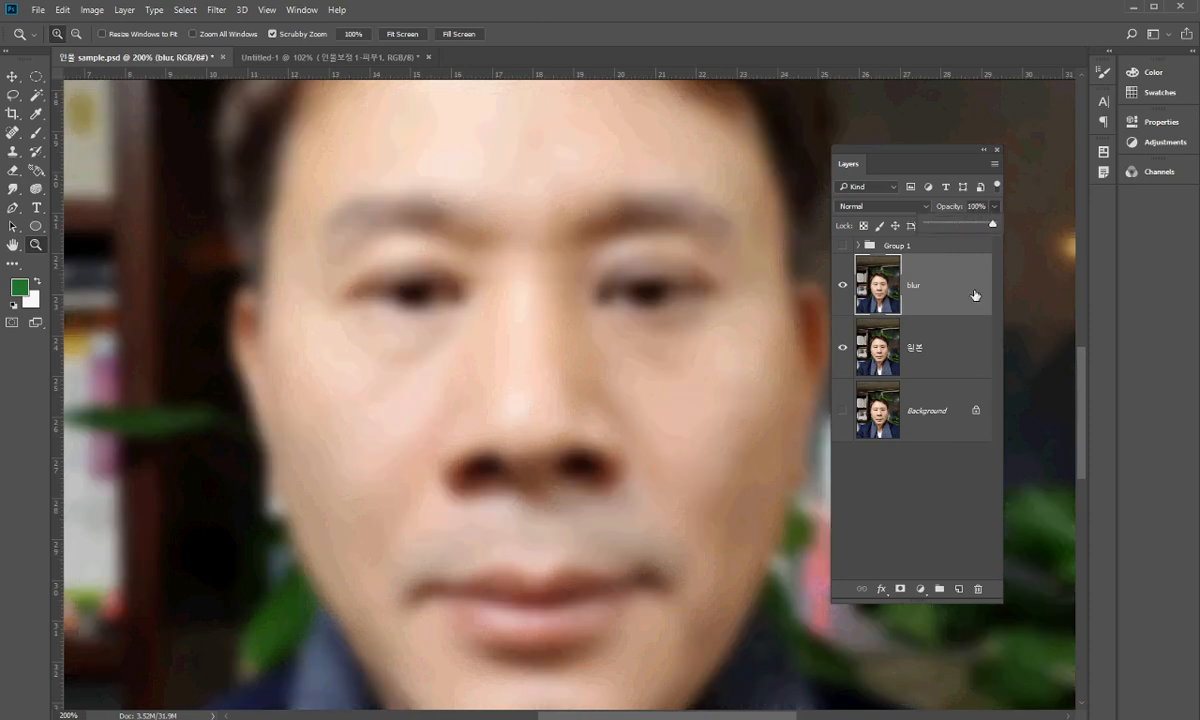
{"action": "left_click", "coordinate": [932, 161]}
{"action": "left_click", "coordinate": [894, 208]}
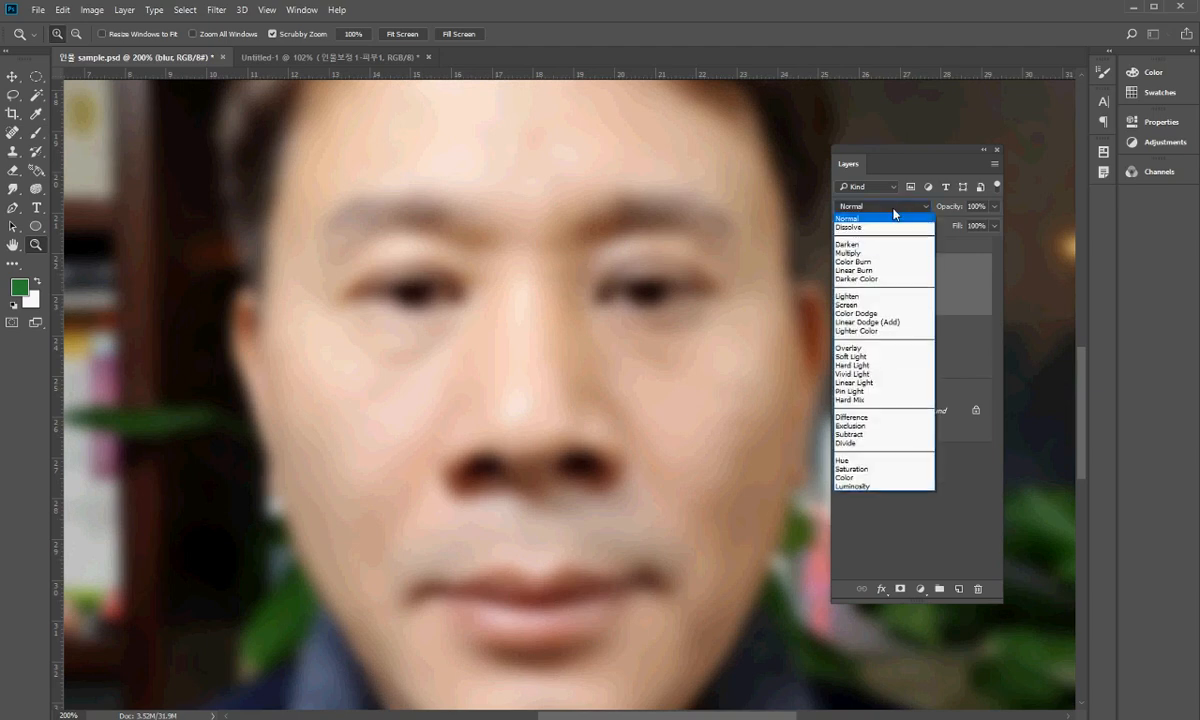
{"action": "left_click", "coordinate": [885, 348]}
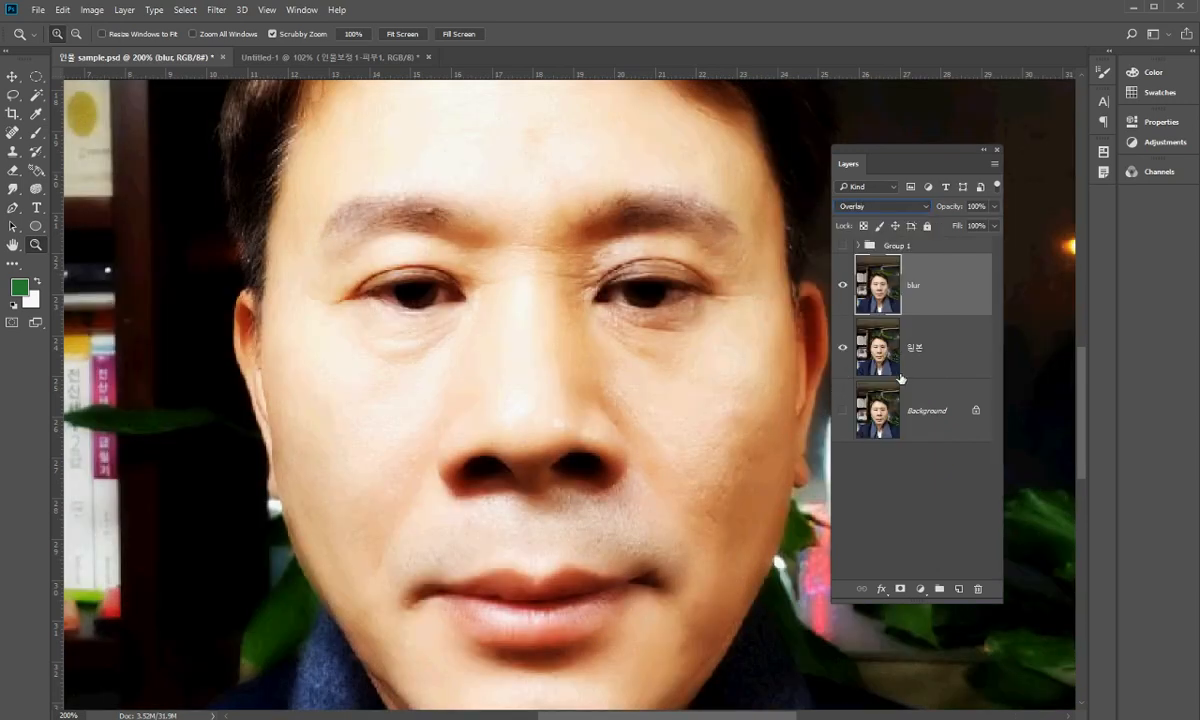
- Reduce the blur layer's opacity to 67% while judging the Overlay effect on the whole portrait
{"action": "left_click", "coordinate": [549, 415], "text": "alt"}
{"action": "left_click", "coordinate": [549, 415], "text": "alt"}
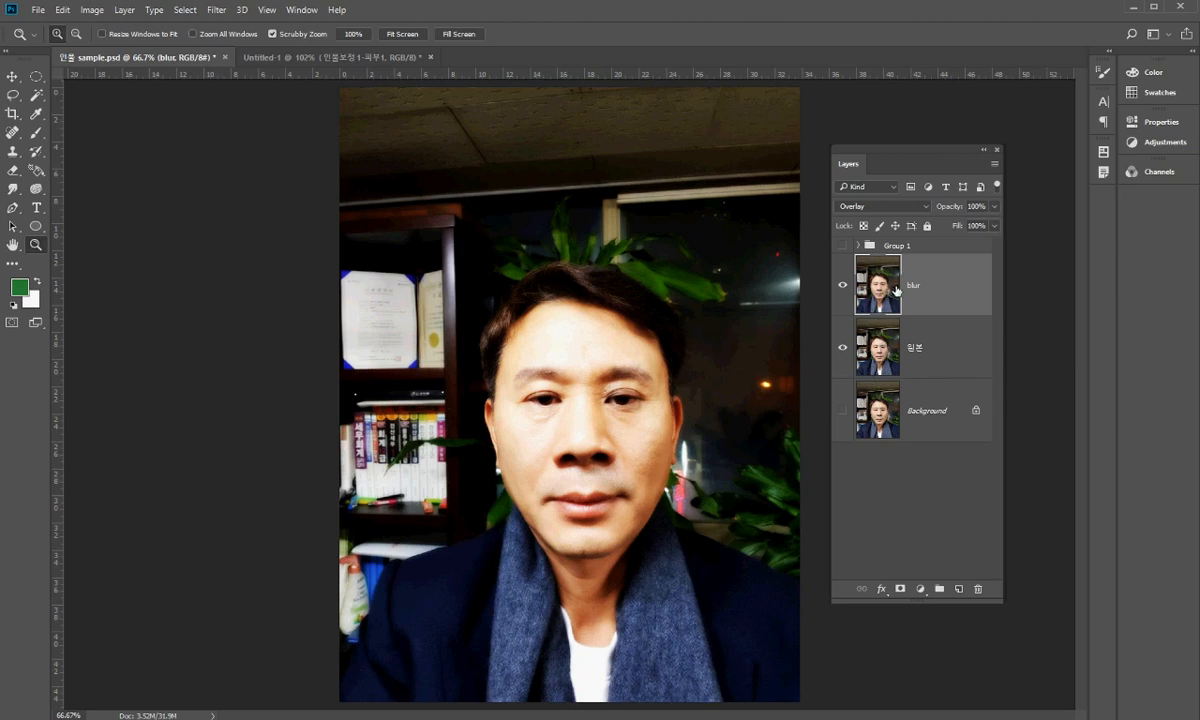
{"action": "left_click", "coordinate": [994, 206]}
{"action": "mouse_move", "coordinate": [991, 226]}
{"action": "left_mouse_down"}
{"action": "mouse_move", "coordinate": [967, 228]}
{"action": "mouse_move", "coordinate": [1011, 239]}
{"action": "left_mouse_up"}
{"action": "left_click_drag", "start_coordinate": [989, 232], "coordinate": [982, 229]}
{"action": "left_click", "coordinate": [908, 485]}
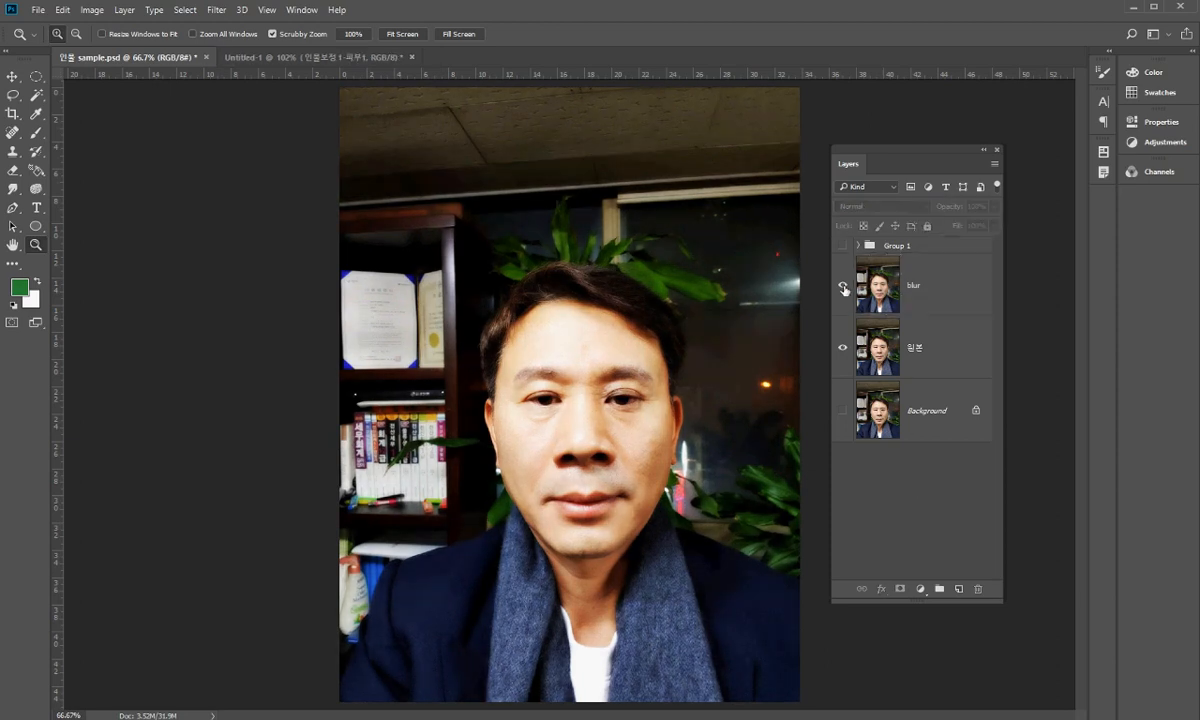
- Compare the whole portrait with the blur layer hidden and shown
{"action": "left_click", "coordinate": [844, 289]}
{"action": "left_click", "coordinate": [844, 289]}
{"action": "left_click", "coordinate": [844, 289]}
{"action": "left_click", "coordinate": [844, 289]}
{"action": "left_click", "coordinate": [843, 289]}
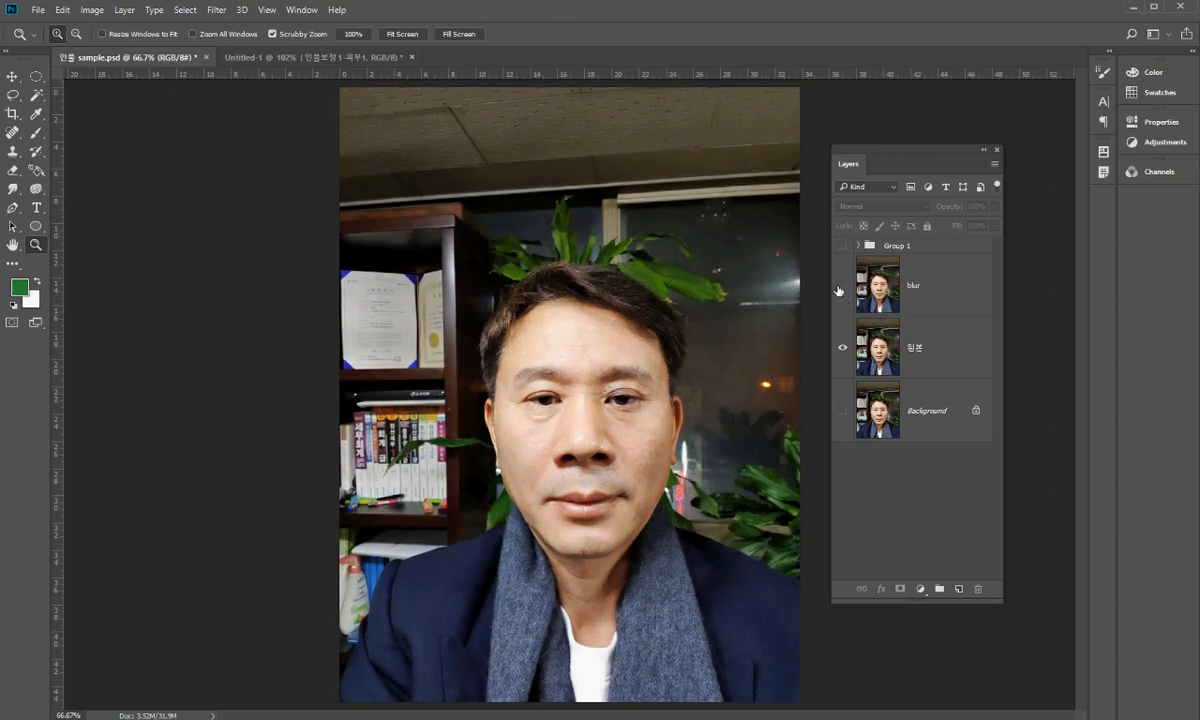
{"action": "left_click", "coordinate": [843, 289]}
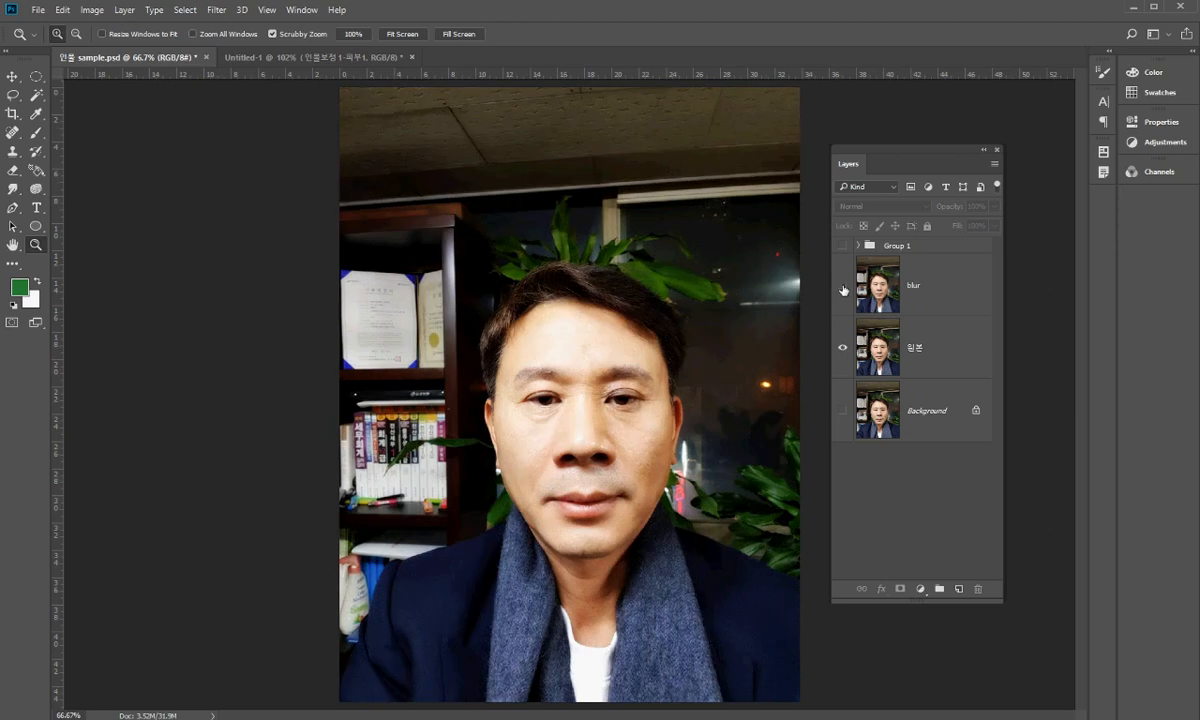
{"action": "left_click", "coordinate": [843, 289]}
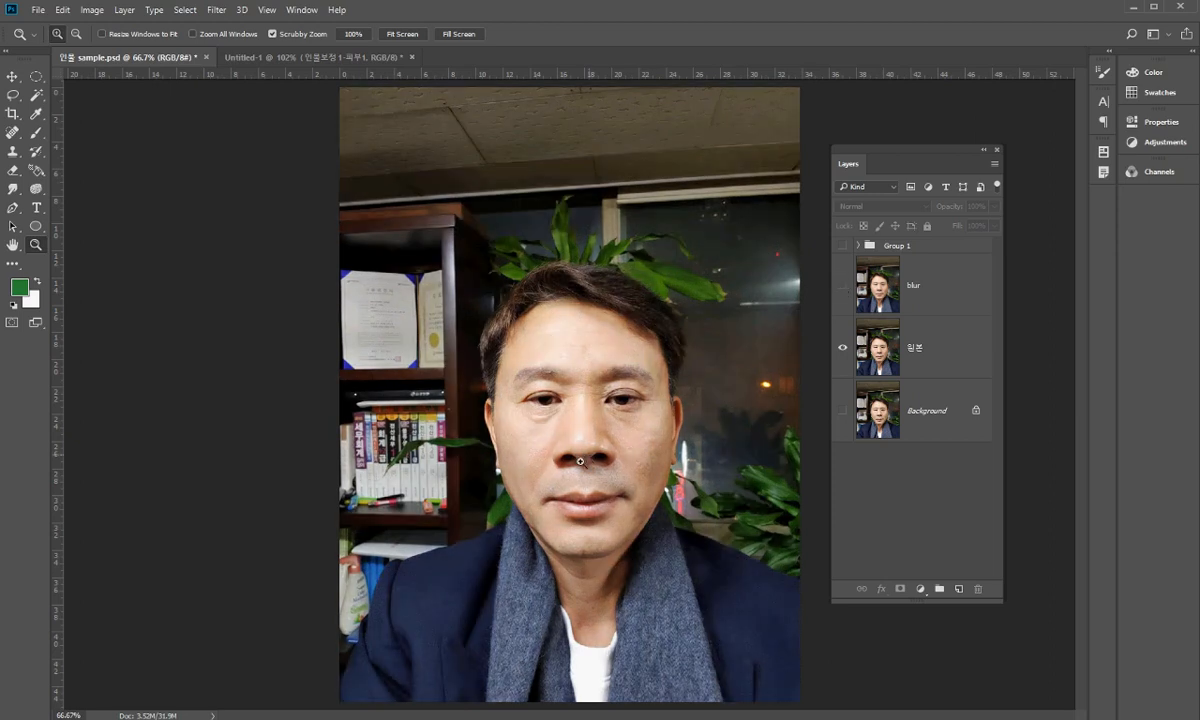
{"action": "left_click", "coordinate": [844, 288]}
- Compare the blur layer's effect once more and examine the facial skin at 200% magnification
{"action": "left_click", "coordinate": [893, 285]}
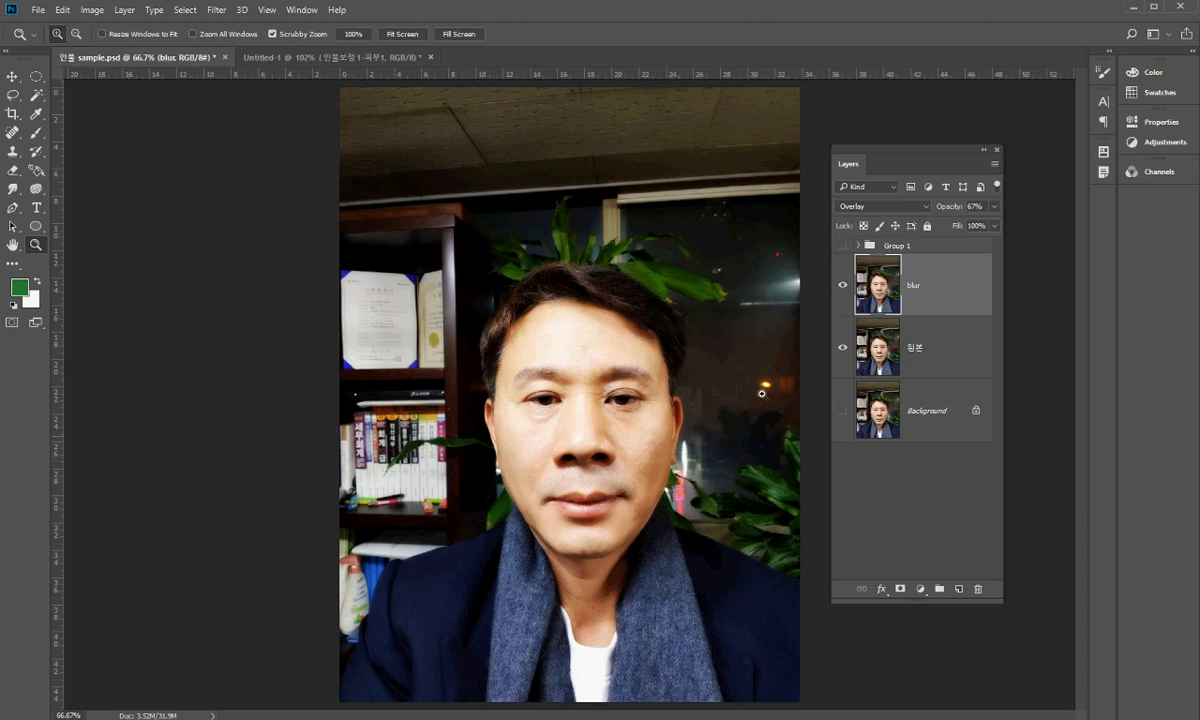
{"action": "left_click", "coordinate": [842, 285]}
{"action": "left_click", "coordinate": [842, 285]}
{"action": "left_click", "coordinate": [578, 431]}
{"action": "left_click", "coordinate": [577, 467]}
{"action": "left_click_drag", "start_coordinate": [565, 461], "coordinate": [400, 420]}
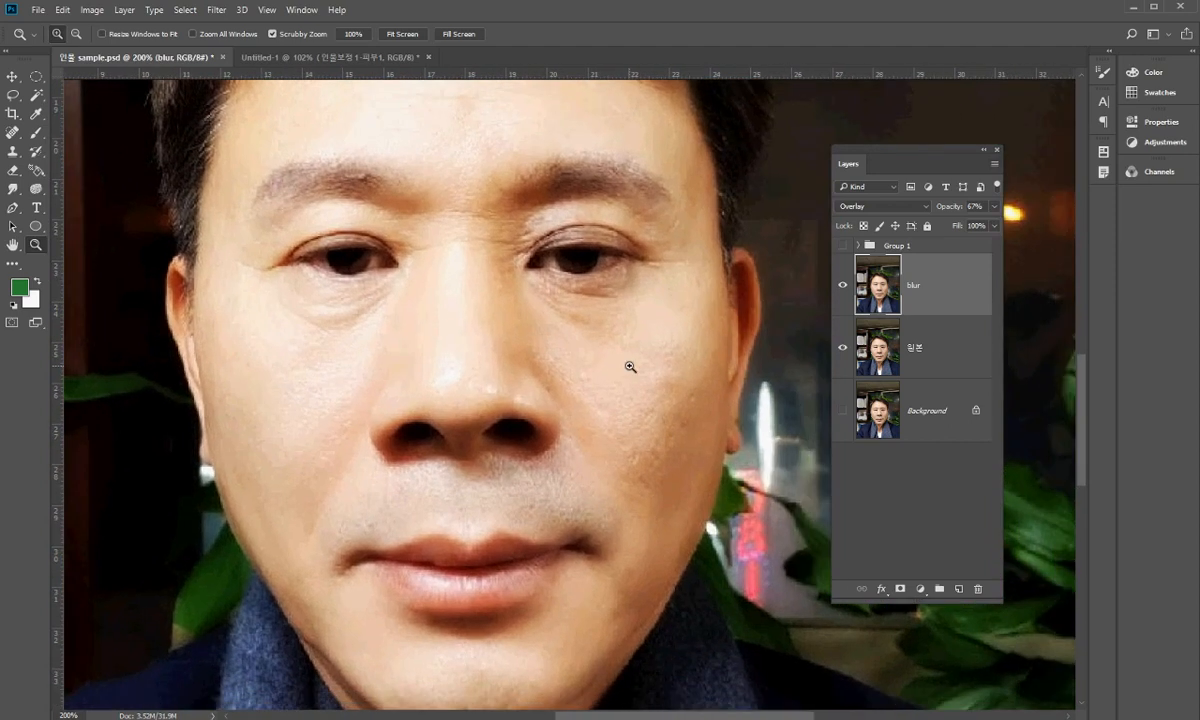
{"action": "left_click_drag", "start_coordinate": [612, 332], "coordinate": [574, 368]}
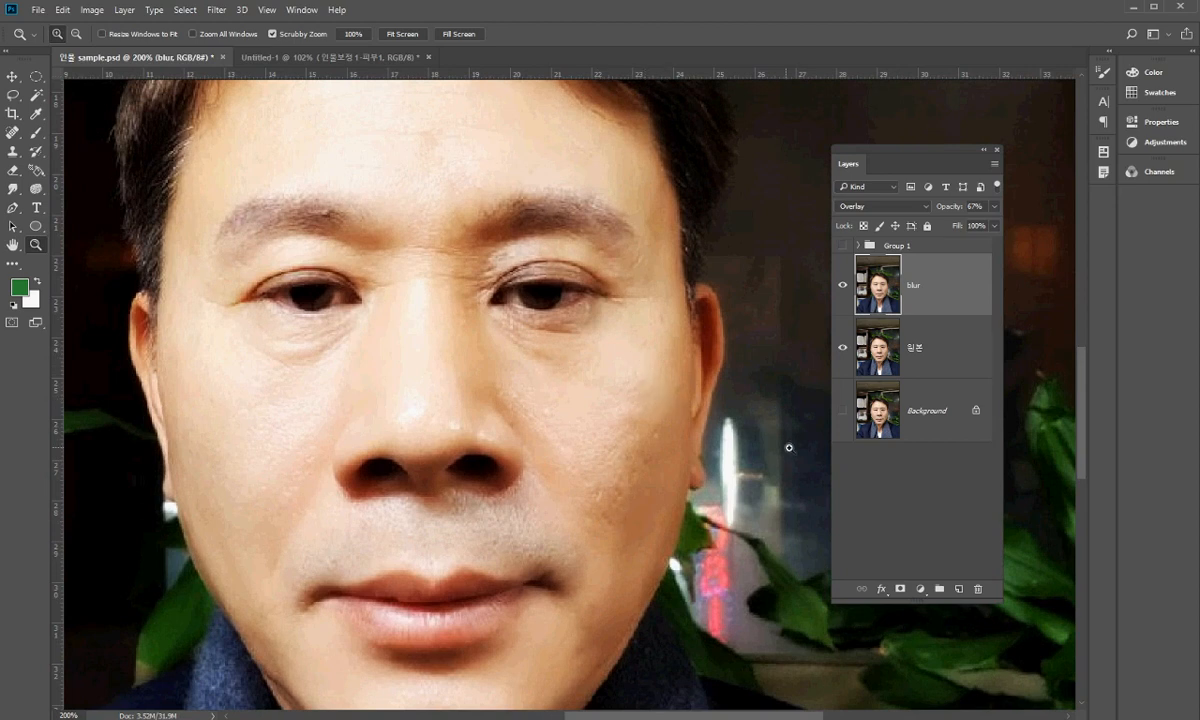
- Hide the blur and 원본 layers and show the Background layer
{"action": "left_click", "coordinate": [842, 287]}
{"action": "left_click", "coordinate": [844, 349]}
{"action": "left_click", "coordinate": [843, 411]}
{"action": "left_click", "coordinate": [886, 411]}
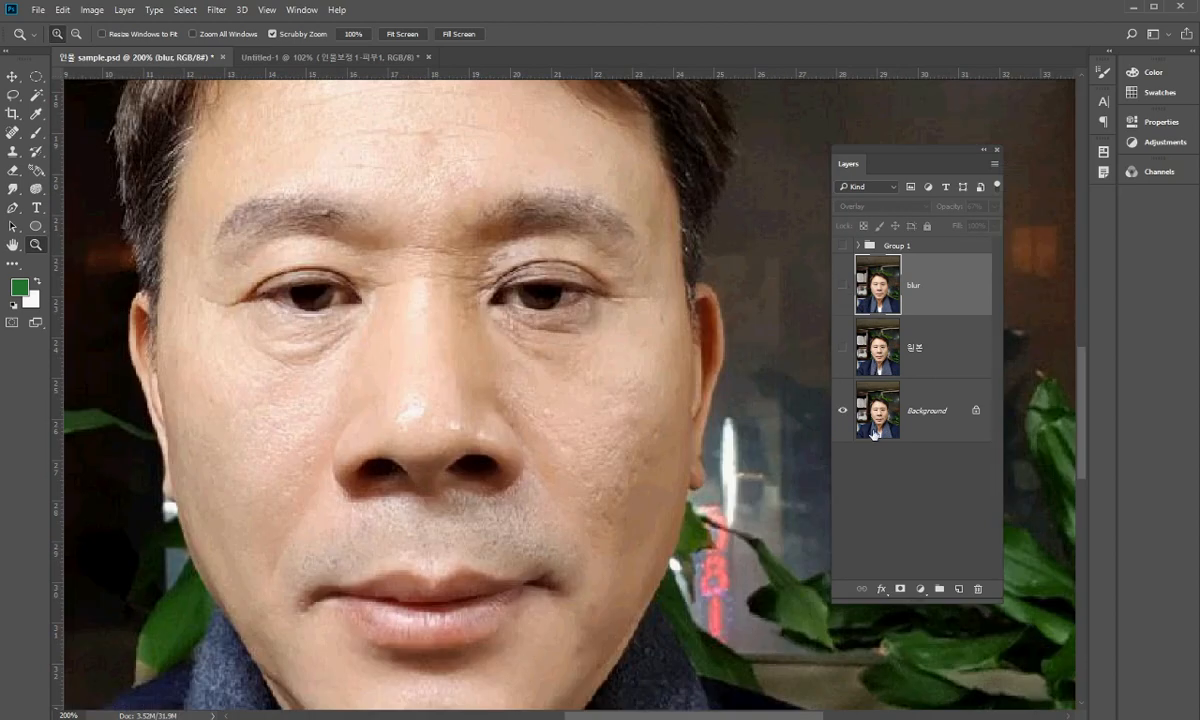
- Outline the cheek below the eye beside the plant-filled background with the Lasso tool, using an 8 px feather
{"action": "left_click", "coordinate": [878, 354]}
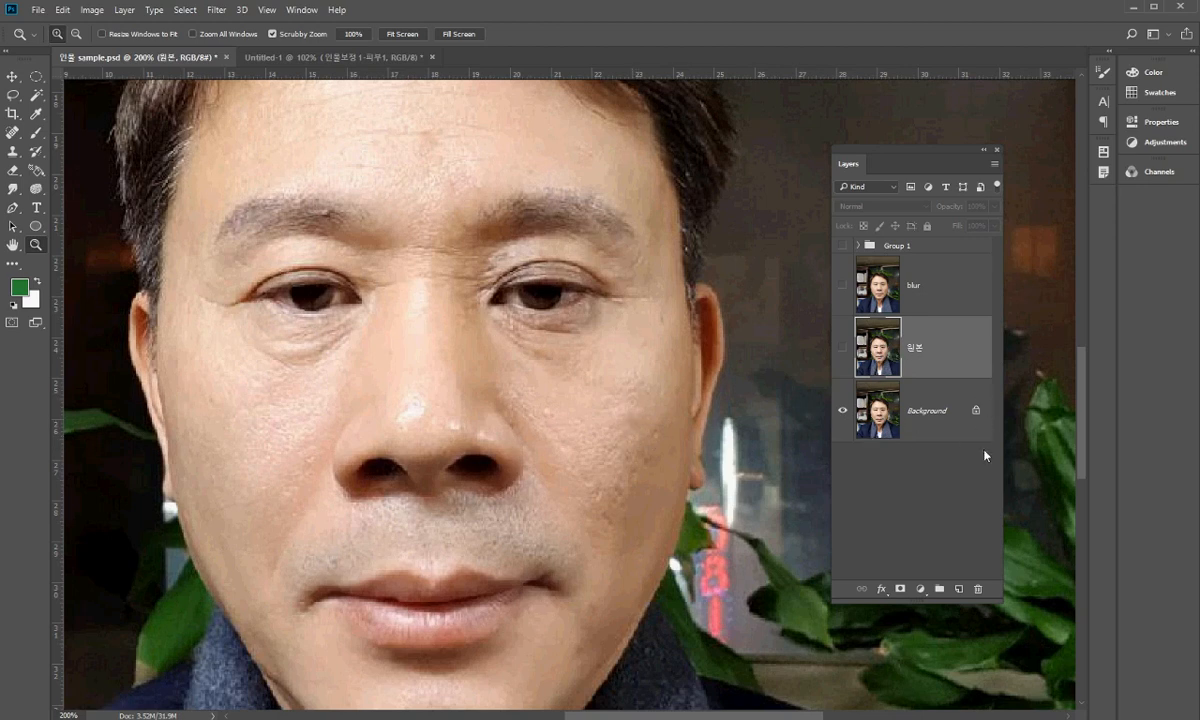
{"action": "left_click", "coordinate": [13, 94]}
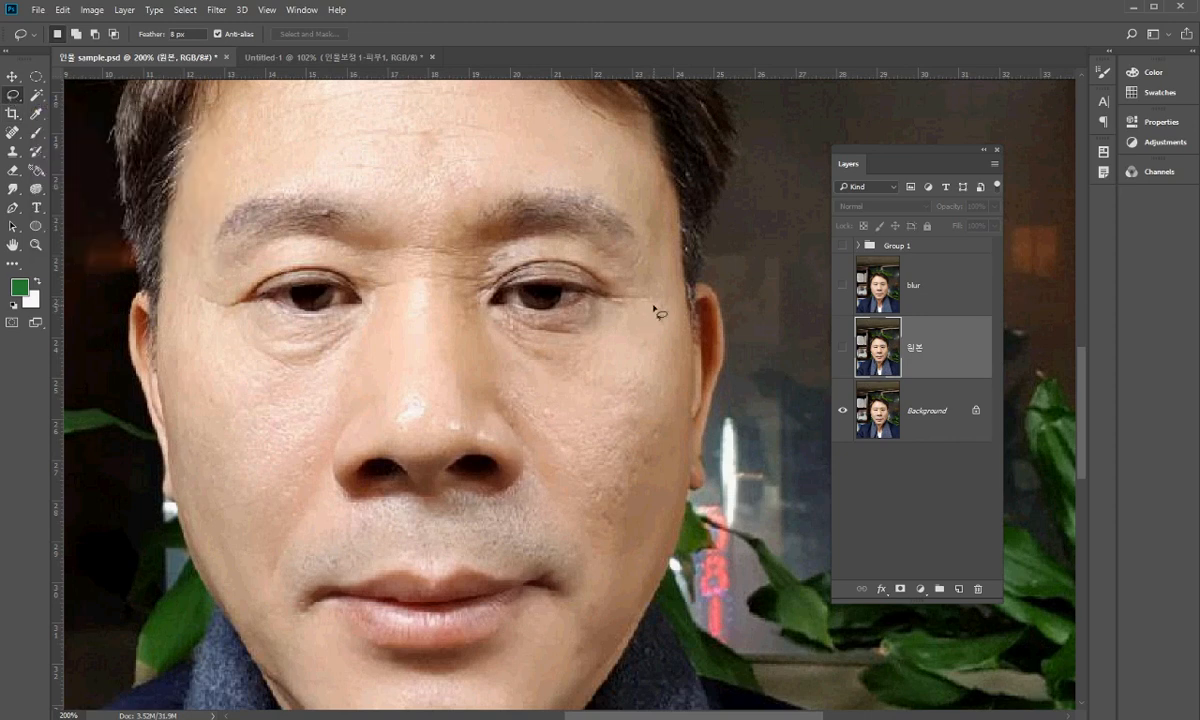
{"action": "mouse_move", "coordinate": [642, 296]}
{"action": "left_mouse_down"}
{"action": "mouse_move", "coordinate": [505, 356]}
{"action": "mouse_move", "coordinate": [505, 389]}
{"action": "mouse_move", "coordinate": [580, 570]}
{"action": "left_mouse_up"}
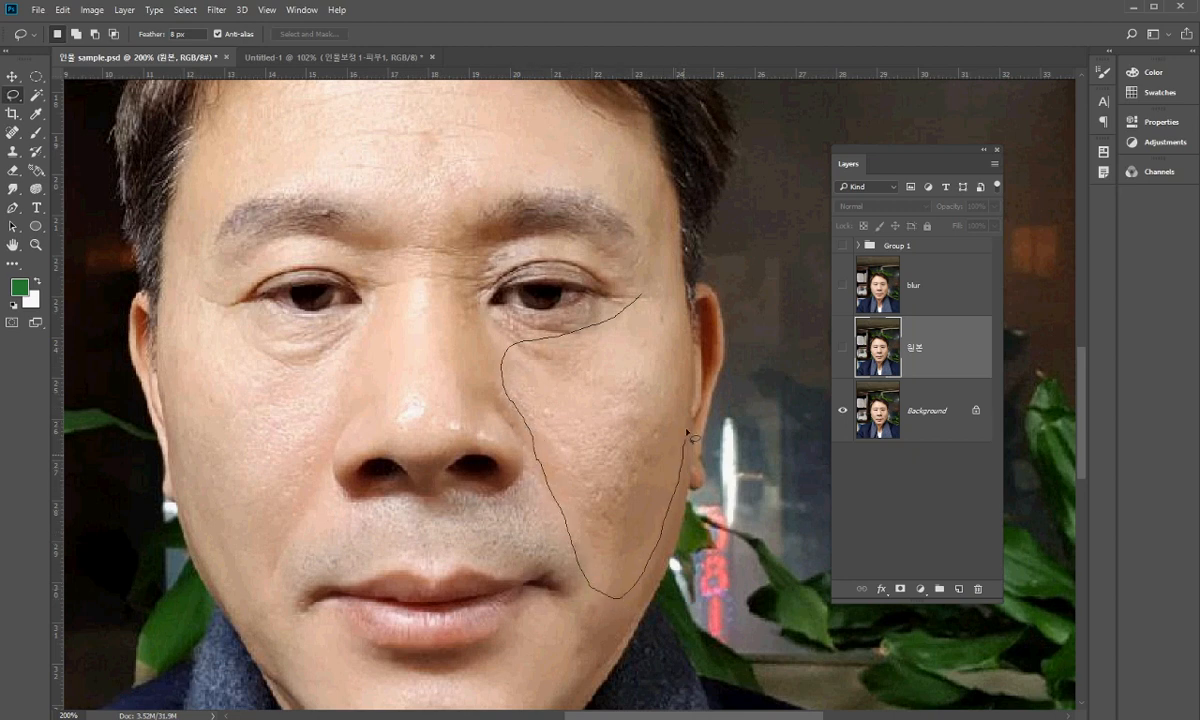
{"action": "left_click_drag", "start_coordinate": [644, 298], "coordinate": [645, 300]}
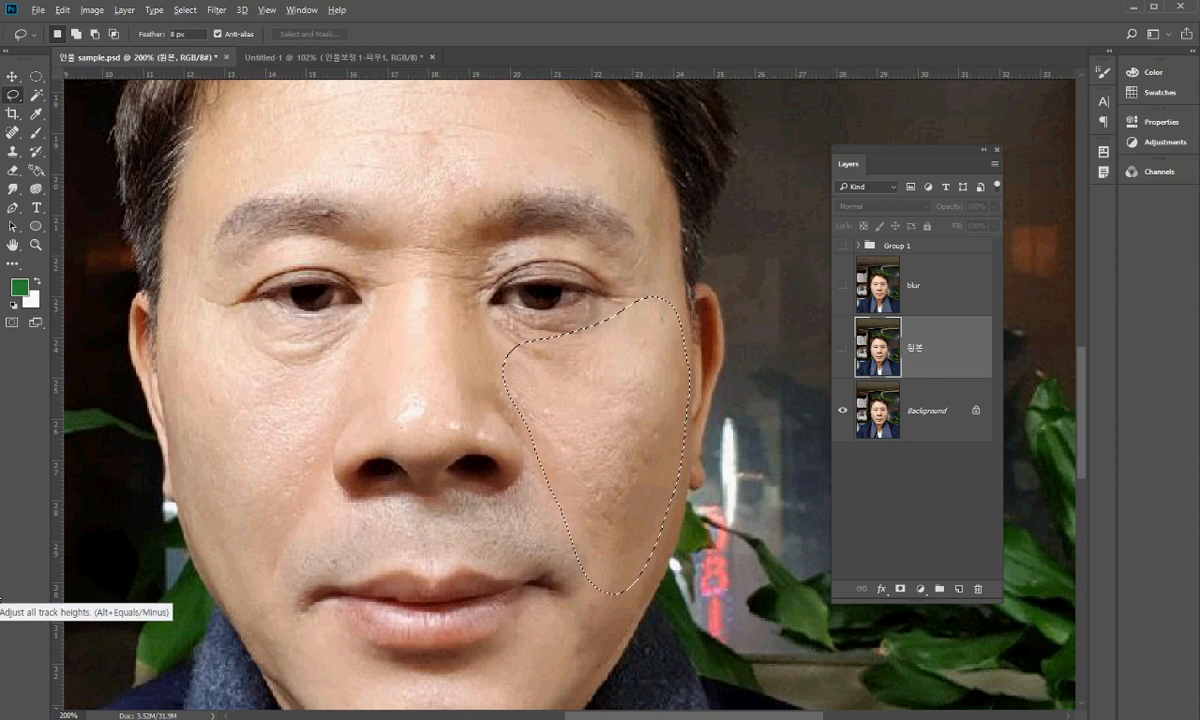
- Try filling the feathered cheek selection with the green foreground color on the Background layer, and undo the fill
{"action": "key", "text": "alt+BackSpace"}
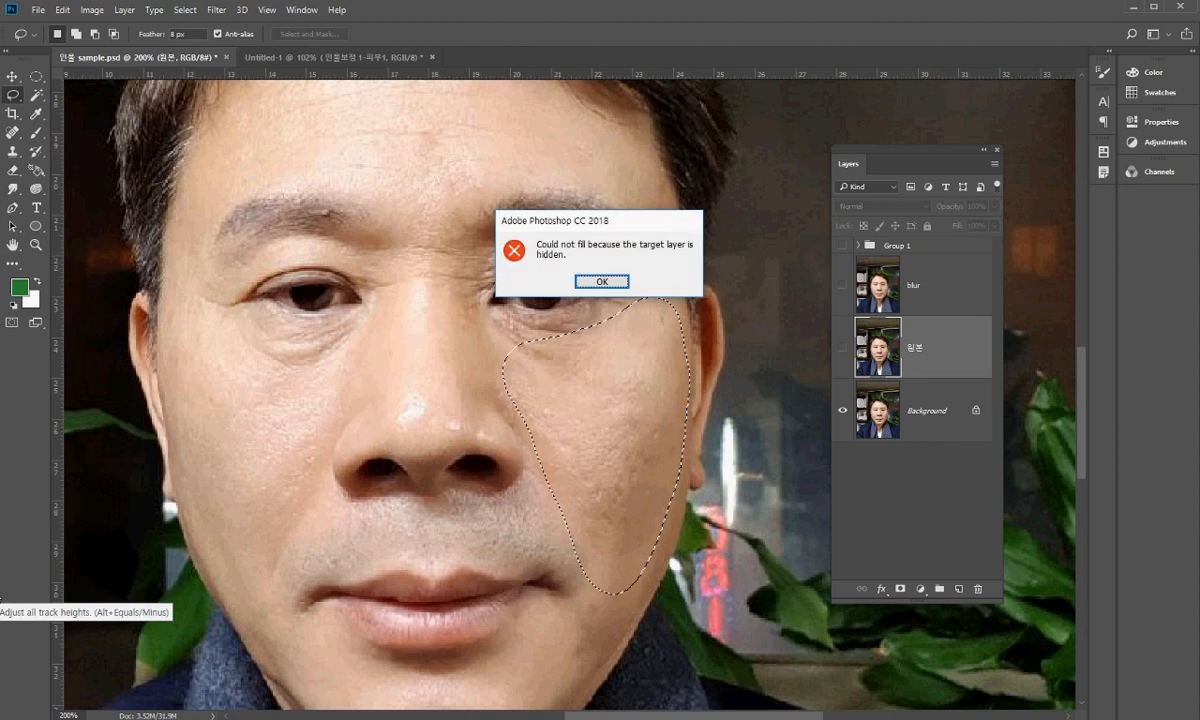
{"action": "left_click", "coordinate": [602, 282]}
{"action": "left_click", "coordinate": [955, 415]}
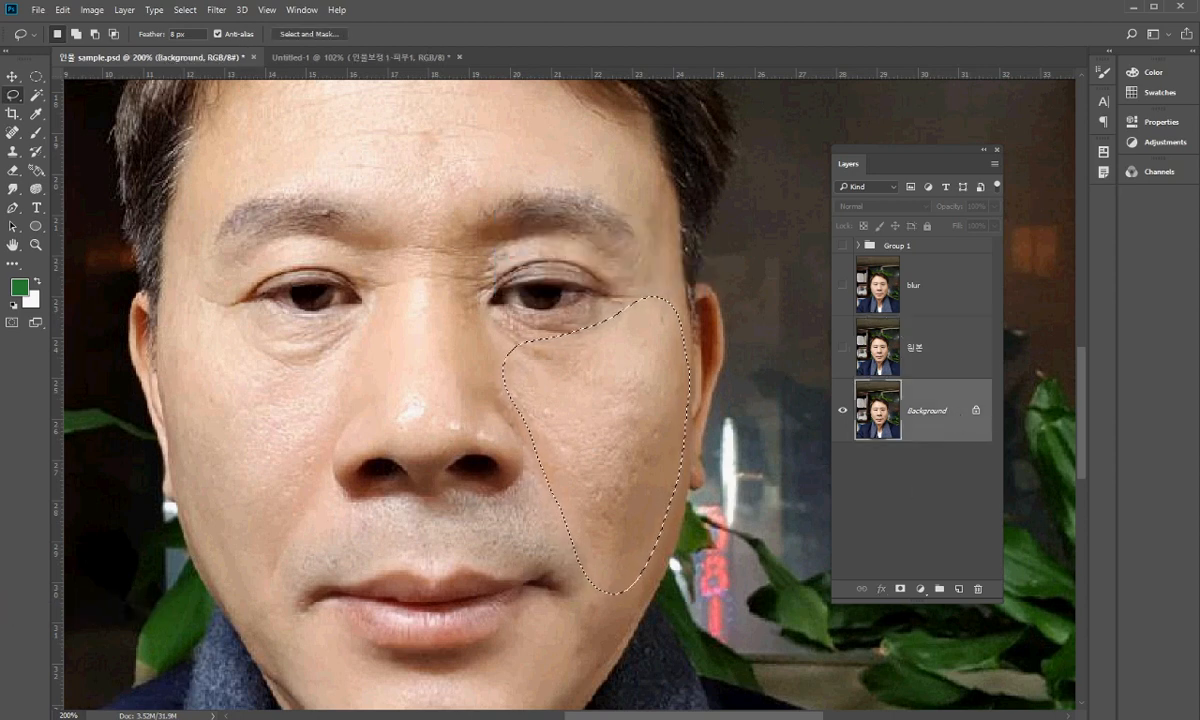
{"action": "key", "text": "alt+BackSpace"}
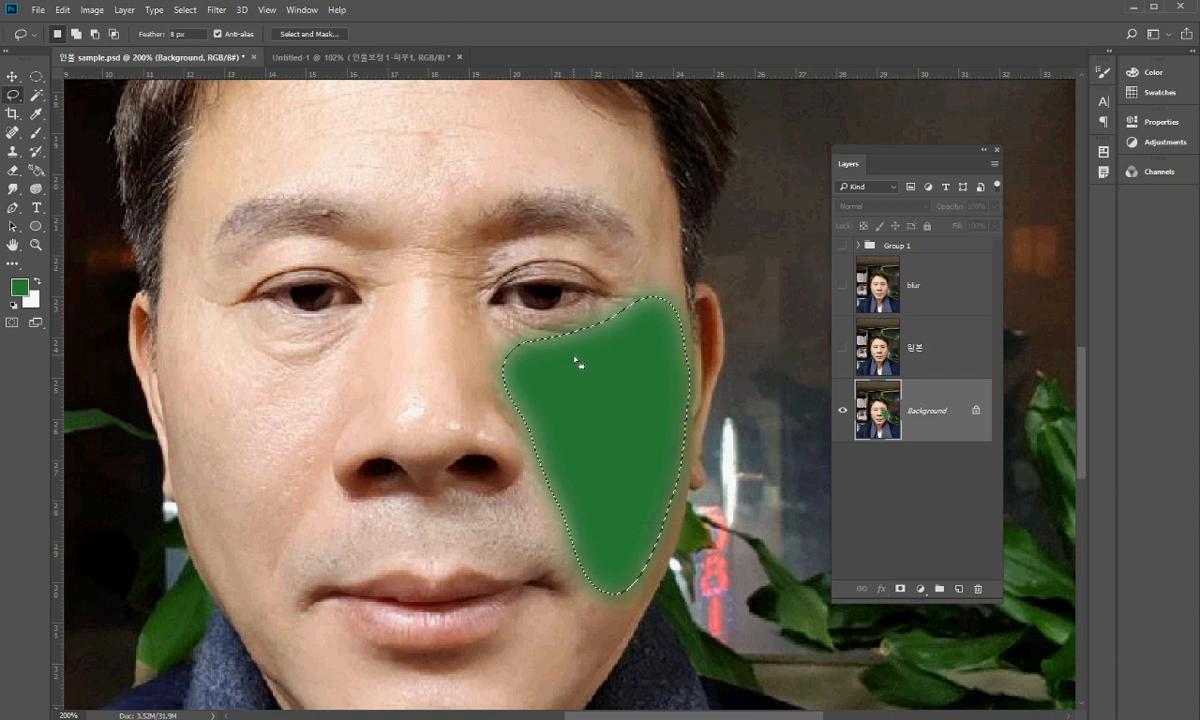
{"action": "key", "text": "ctrl+z"}
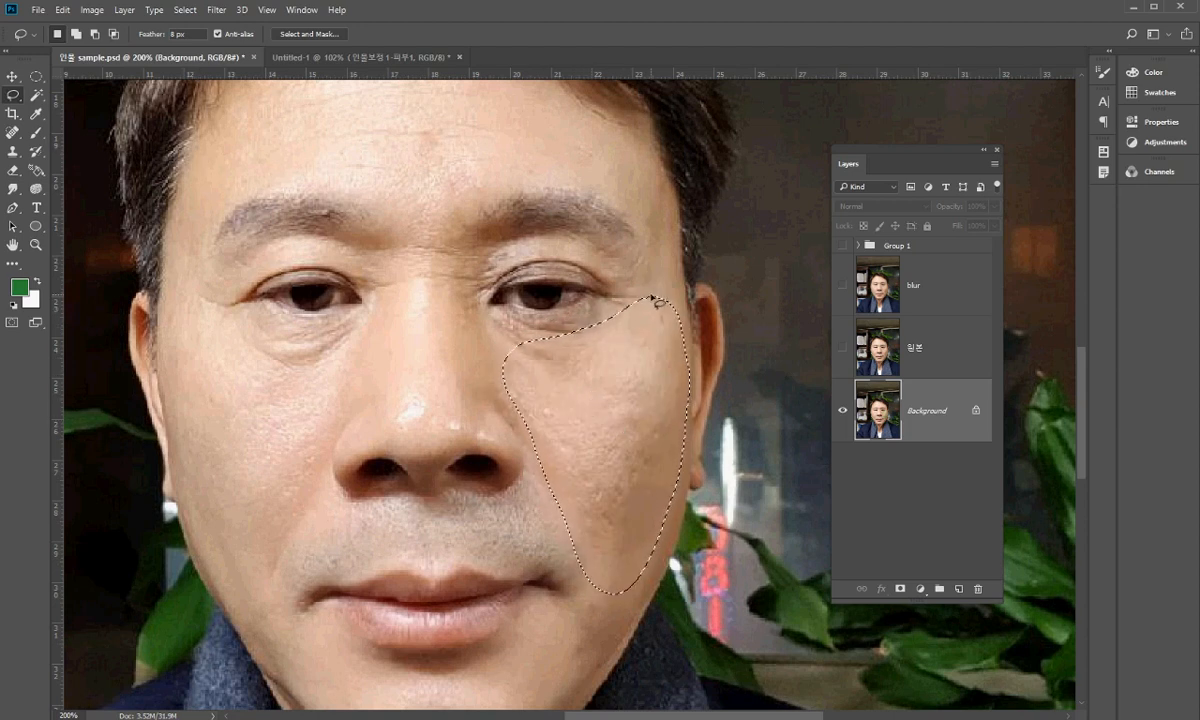
- Subtract a thin strip under the eye from the cheek selection, test it with a green fill and undo the fill
{"action": "key", "text": "alt"}
{"action": "mouse_move", "coordinate": [648, 292]}
{"action": "left_mouse_down"}
{"action": "mouse_move", "coordinate": [565, 322]}
{"action": "mouse_move", "coordinate": [572, 343]}
{"action": "mouse_move", "coordinate": [485, 328]}
{"action": "mouse_move", "coordinate": [500, 285]}
{"action": "mouse_move", "coordinate": [615, 272]}
{"action": "left_mouse_up"}
{"action": "key", "text": "alt+BackSpace"}
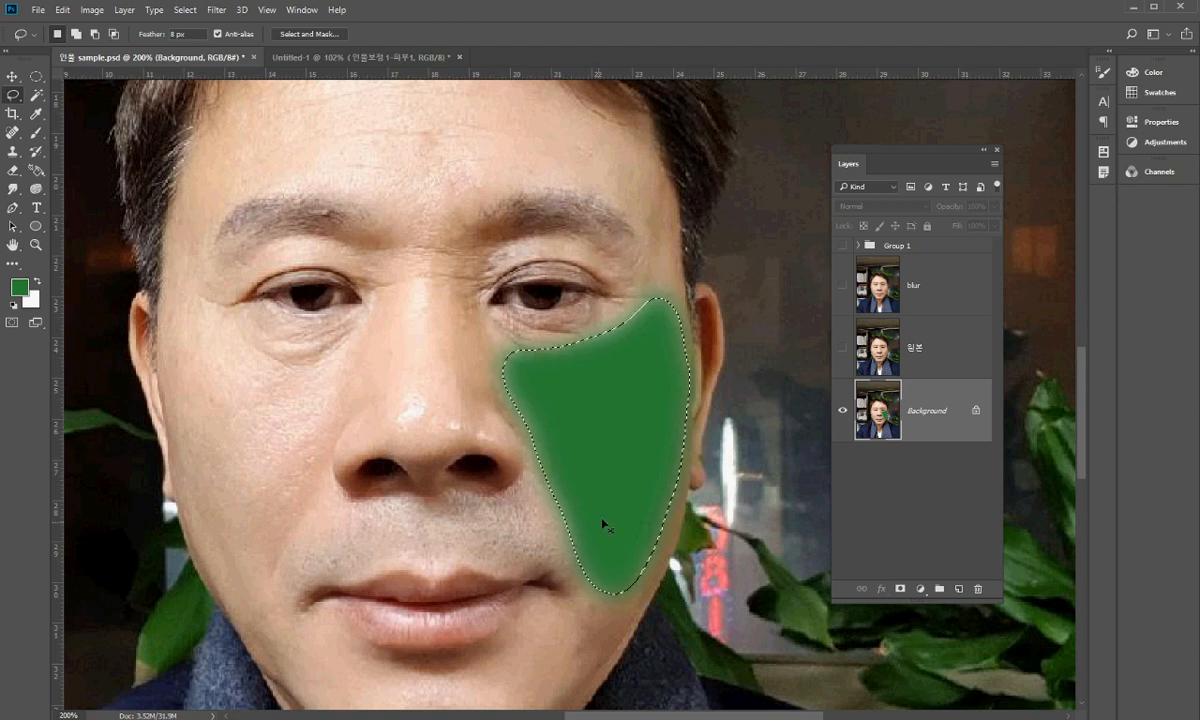
{"action": "key", "text": "ctrl+z"}
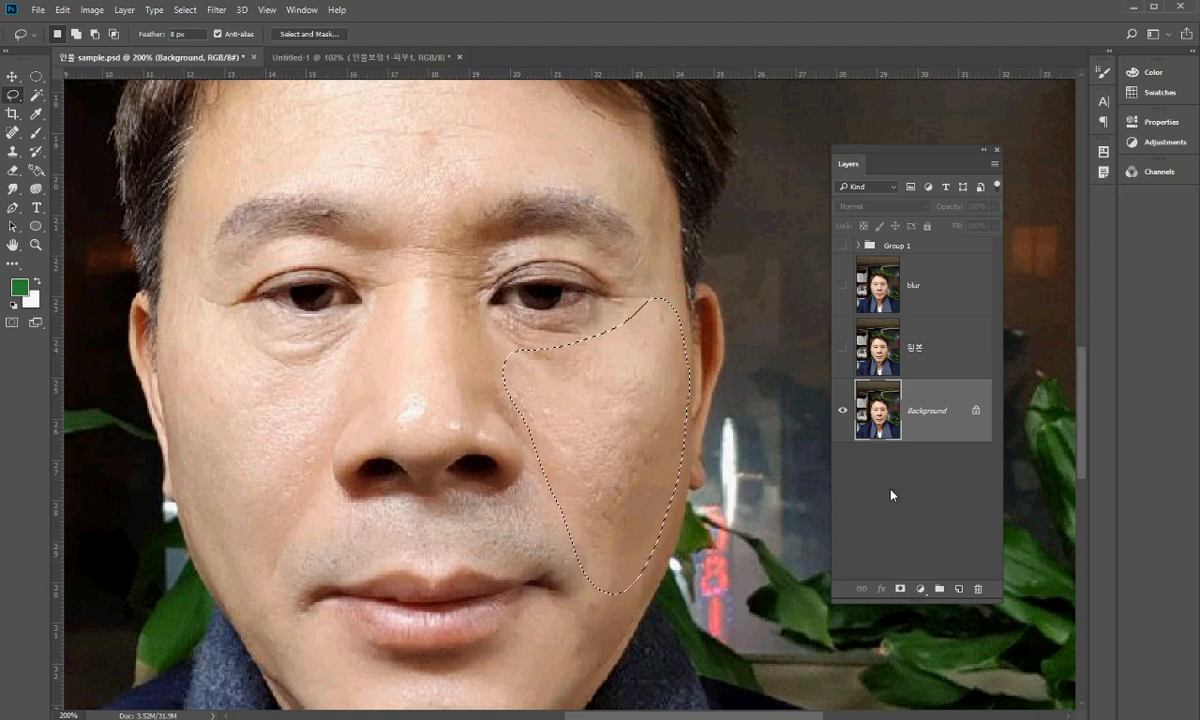
- Show the 원본 and blur layers and sample the skin color inside the cheek selection as the foreground color
{"action": "left_click", "coordinate": [842, 347]}
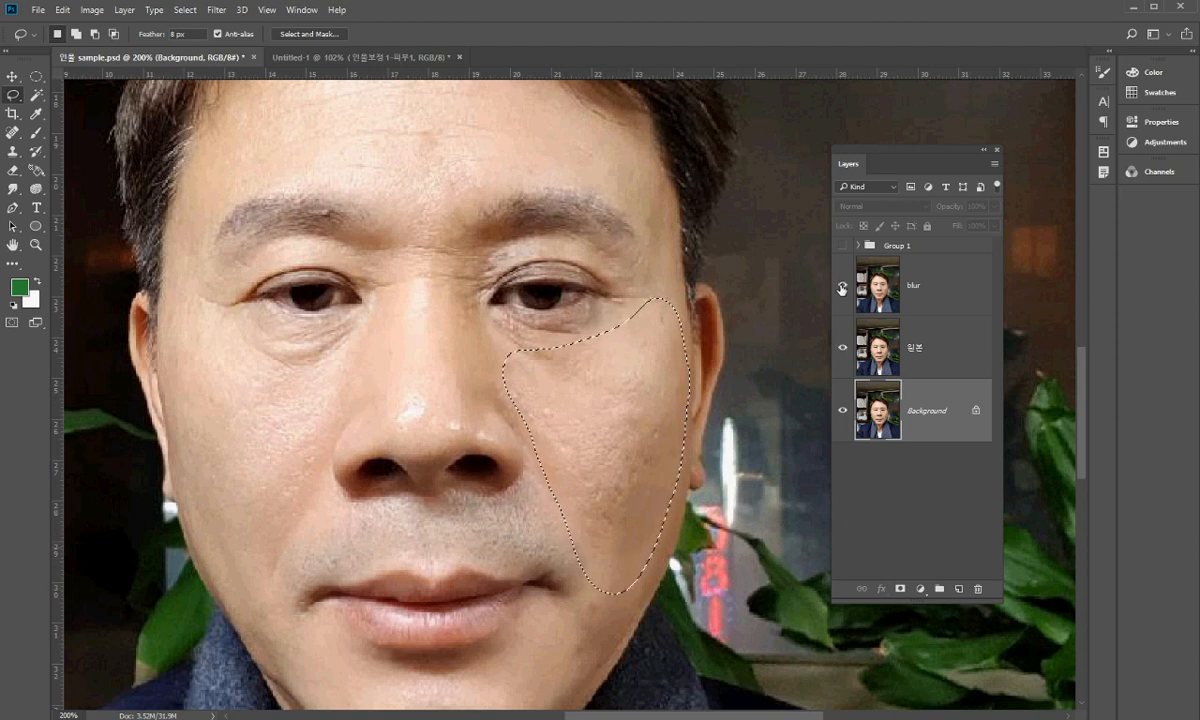
{"action": "left_click", "coordinate": [842, 286]}
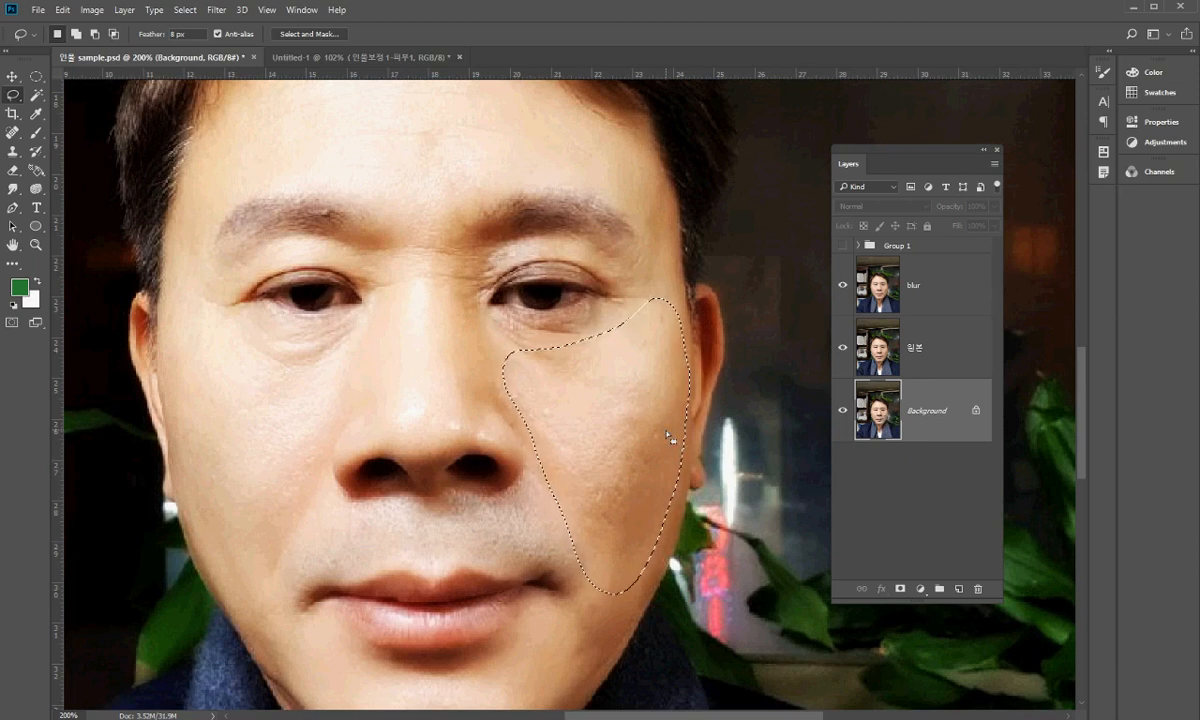
{"action": "left_click", "coordinate": [36, 113]}
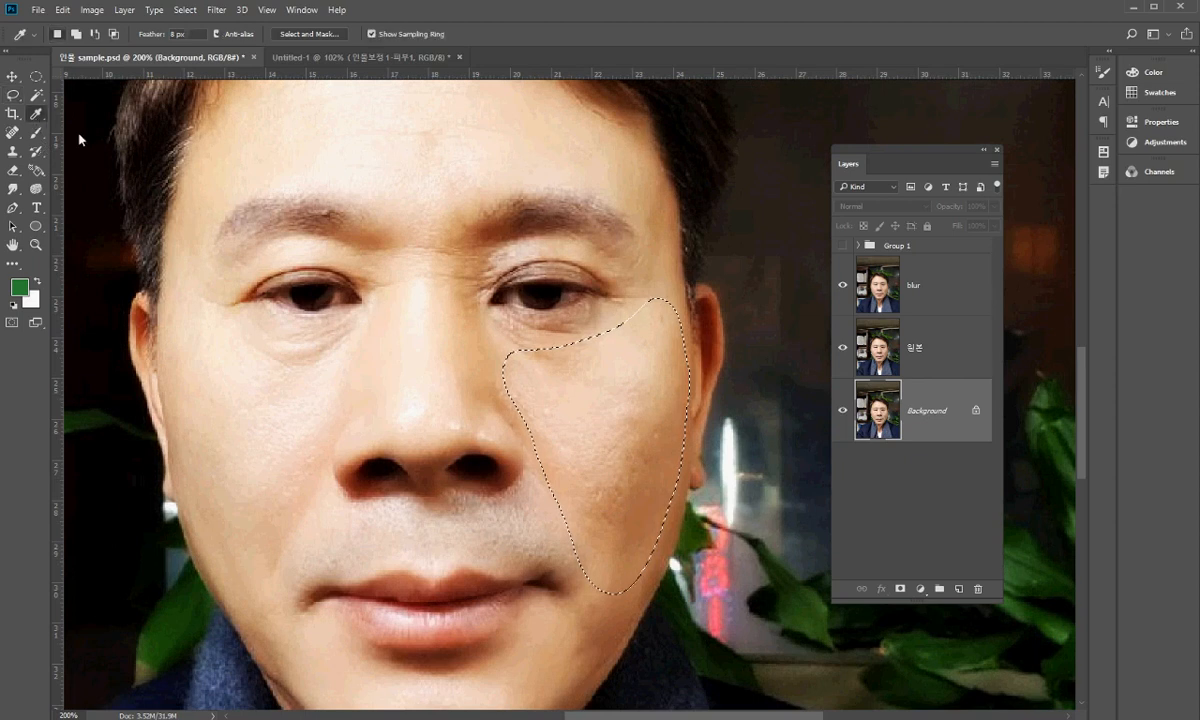
{"action": "left_click", "coordinate": [625, 424]}
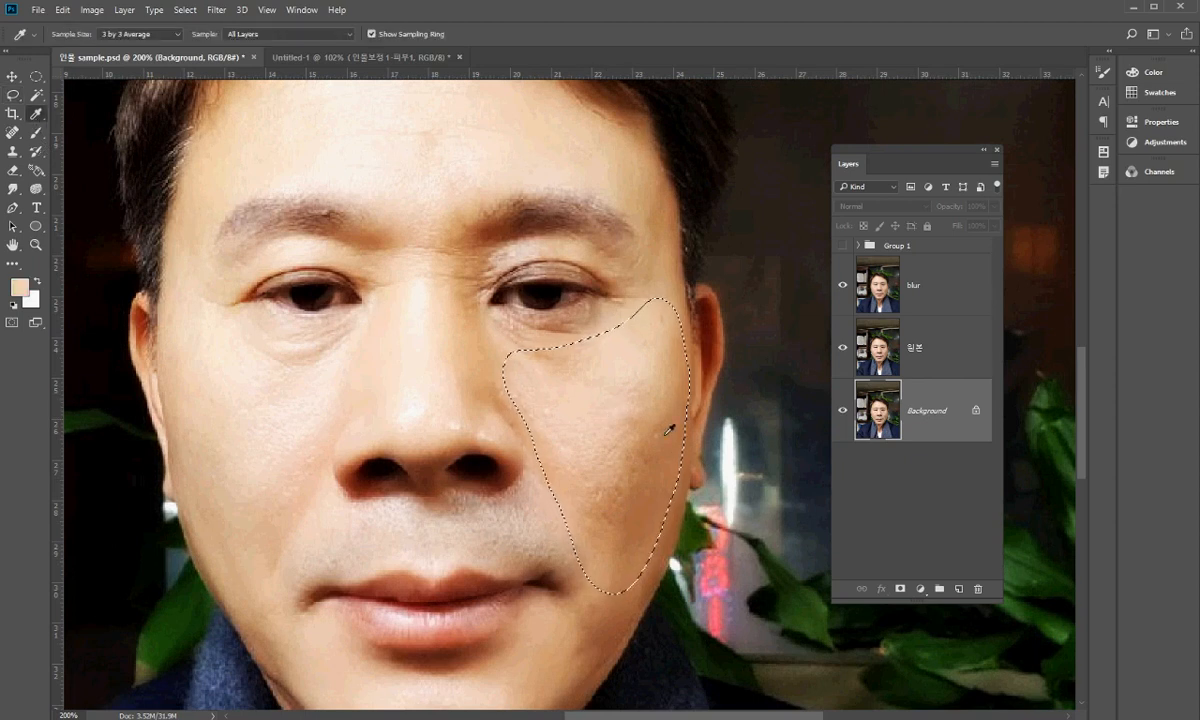
- Fill the cheek selection with the sampled skin color on a new layer above 원본, with the Background layer hidden
{"action": "left_click", "coordinate": [862, 350]}
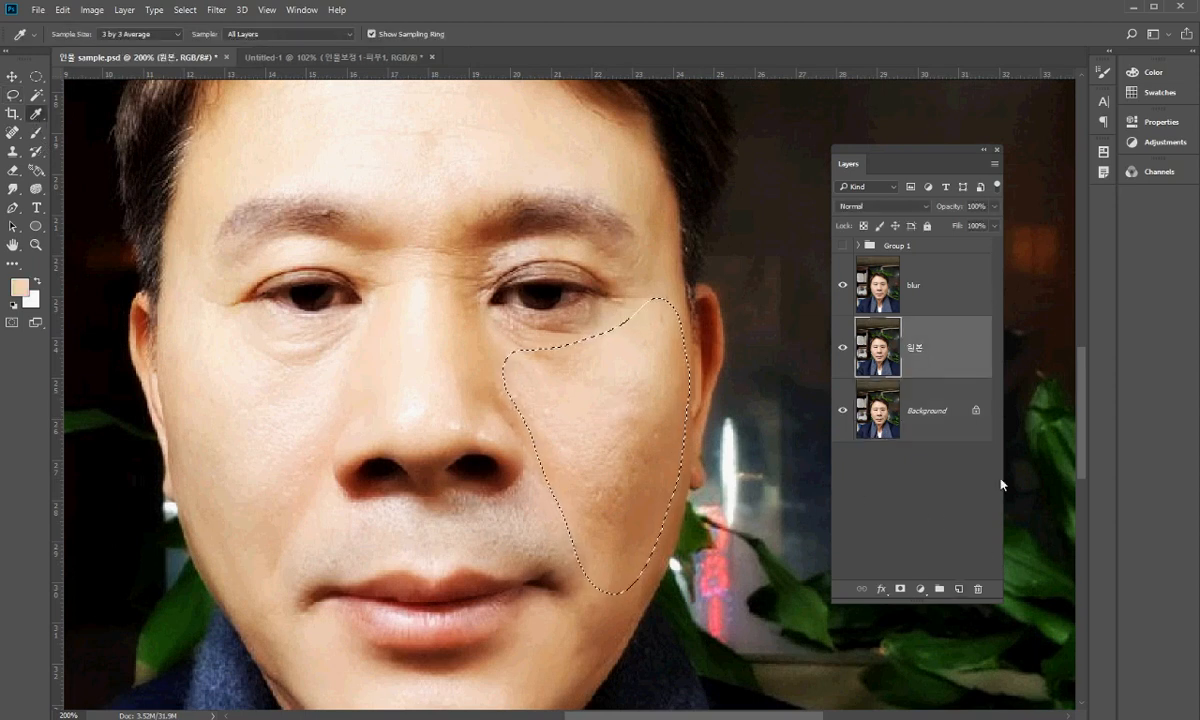
{"action": "left_click", "coordinate": [959, 589]}
{"action": "left_click", "coordinate": [843, 474]}
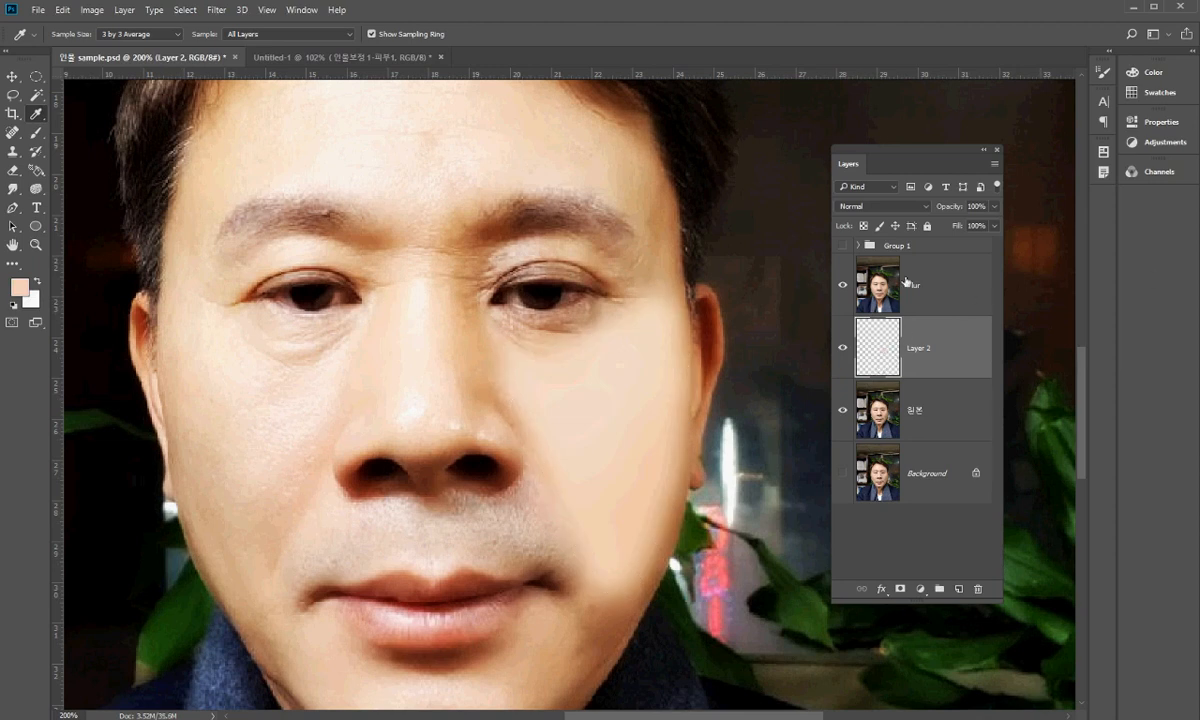
- Try blending the skin-colored cheek fill on Layer 2 in Overlay mode at 25% opacity
{"action": "left_click", "coordinate": [872, 206]}
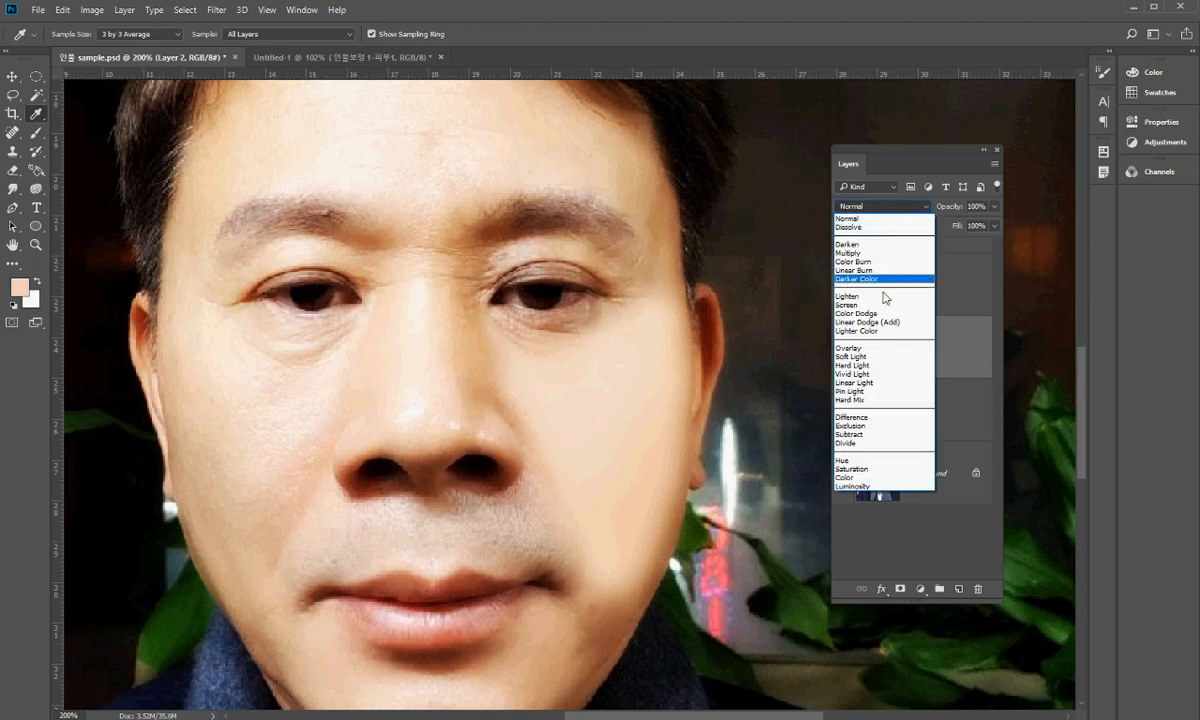
{"action": "left_click", "coordinate": [886, 349]}
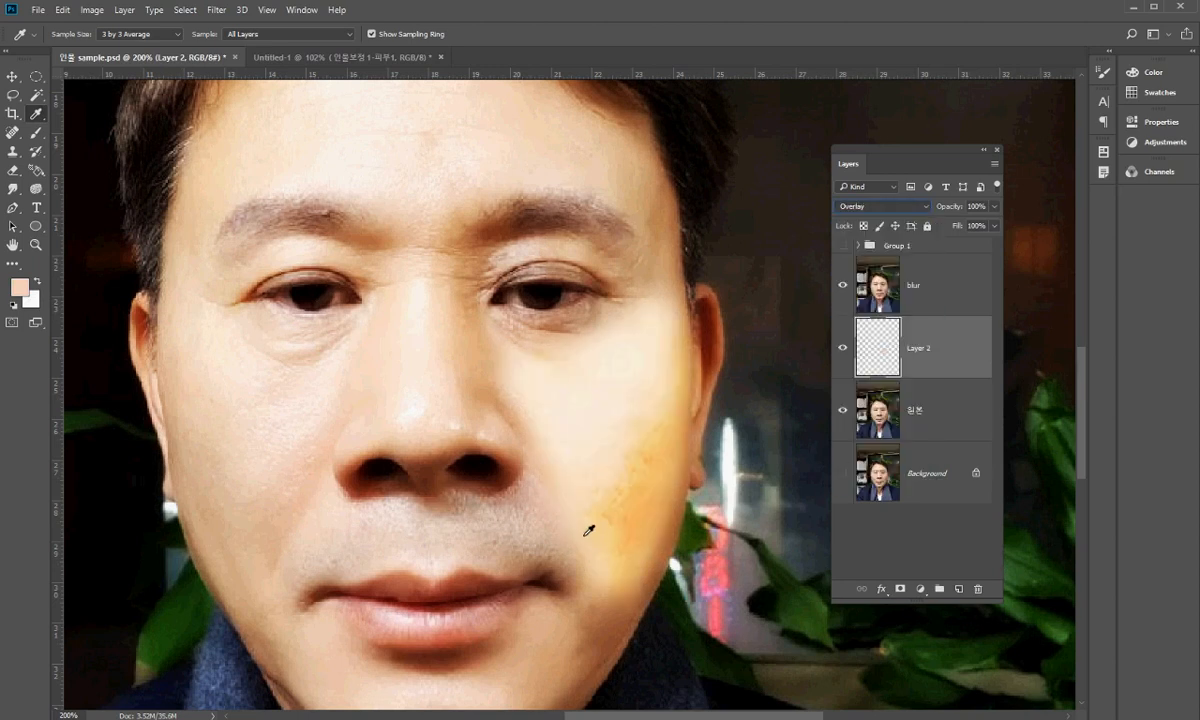
{"action": "left_click", "coordinate": [996, 207]}
{"action": "left_click_drag", "start_coordinate": [960, 229], "coordinate": [947, 240]}
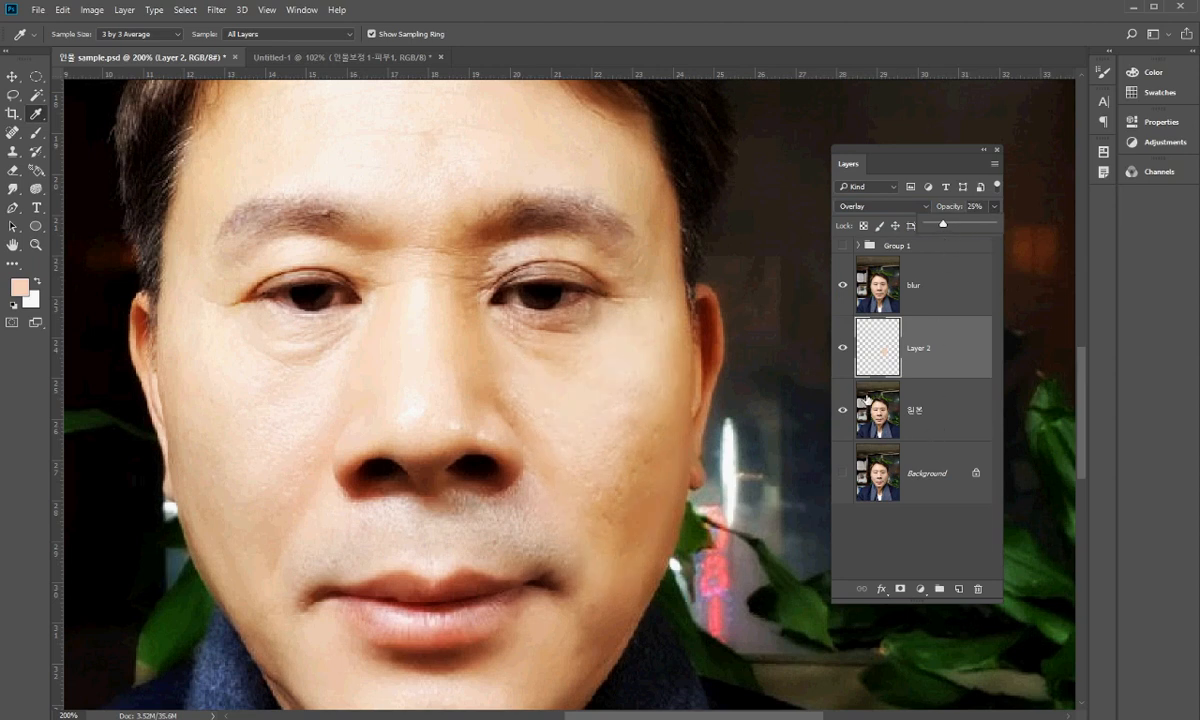
- Compare the cheek with and without Layer 2 by switching the layer's visibility off and on
{"action": "left_click", "coordinate": [843, 348]}
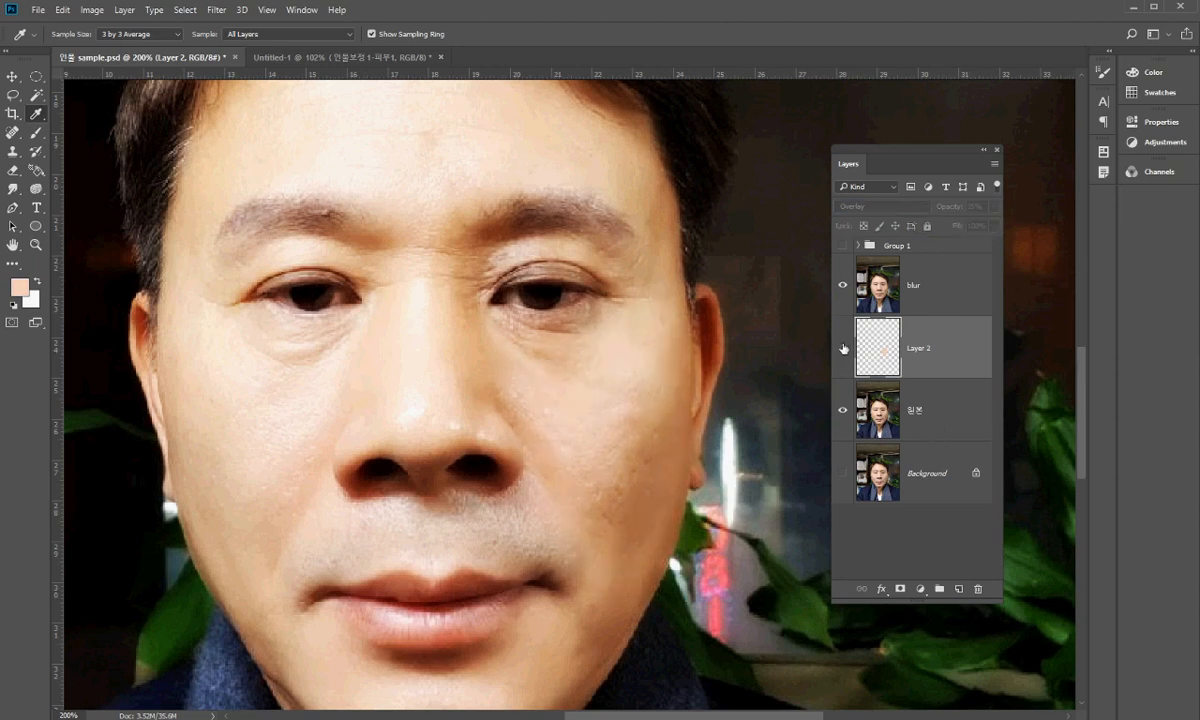
{"action": "left_click", "coordinate": [843, 348]}
{"action": "left_click", "coordinate": [843, 348]}
{"action": "left_click", "coordinate": [843, 348]}
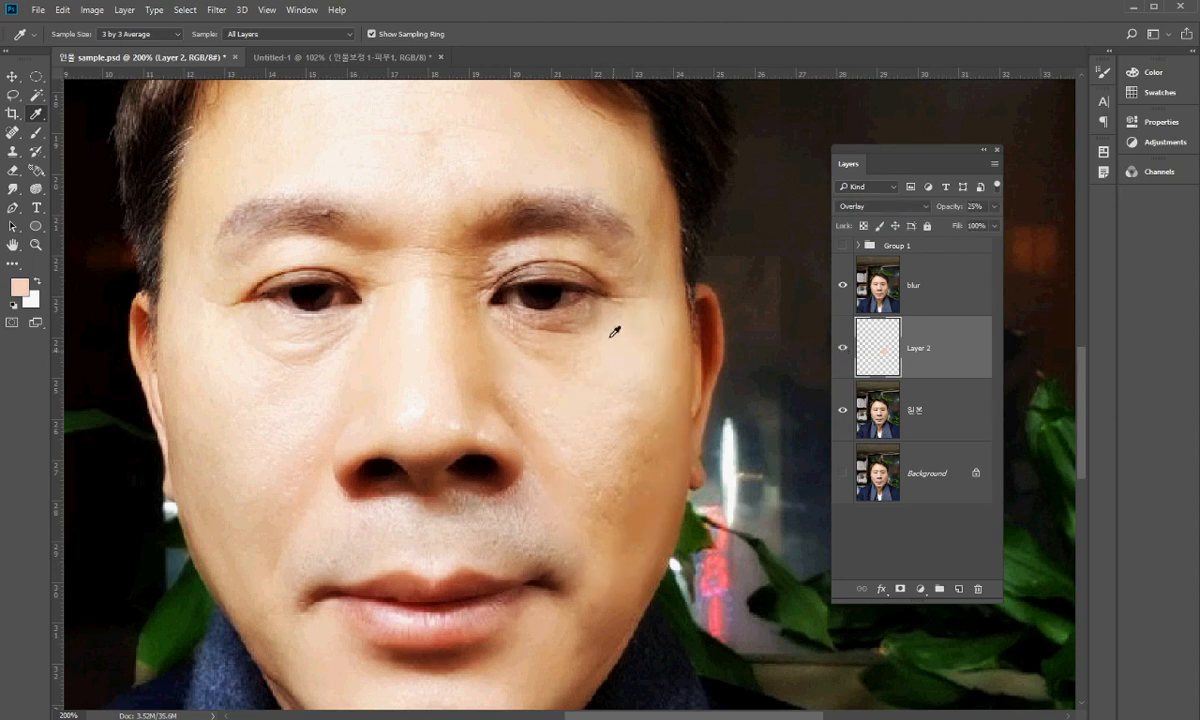
{"action": "left_click", "coordinate": [842, 352]}
{"action": "left_click", "coordinate": [842, 350]}
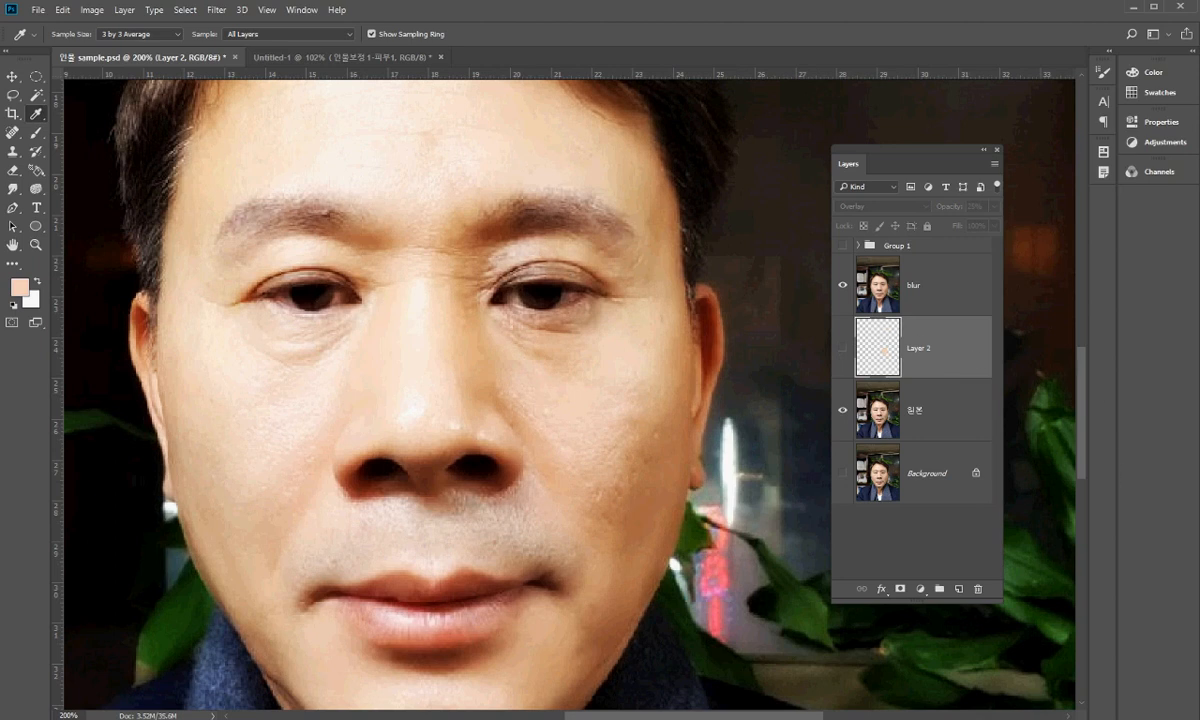
{"action": "left_click", "coordinate": [842, 348]}
- Undo the opacity, Overlay and fill changes on Layer 2 back to the active cheek selection
{"action": "key", "text": "ctrl+z"}
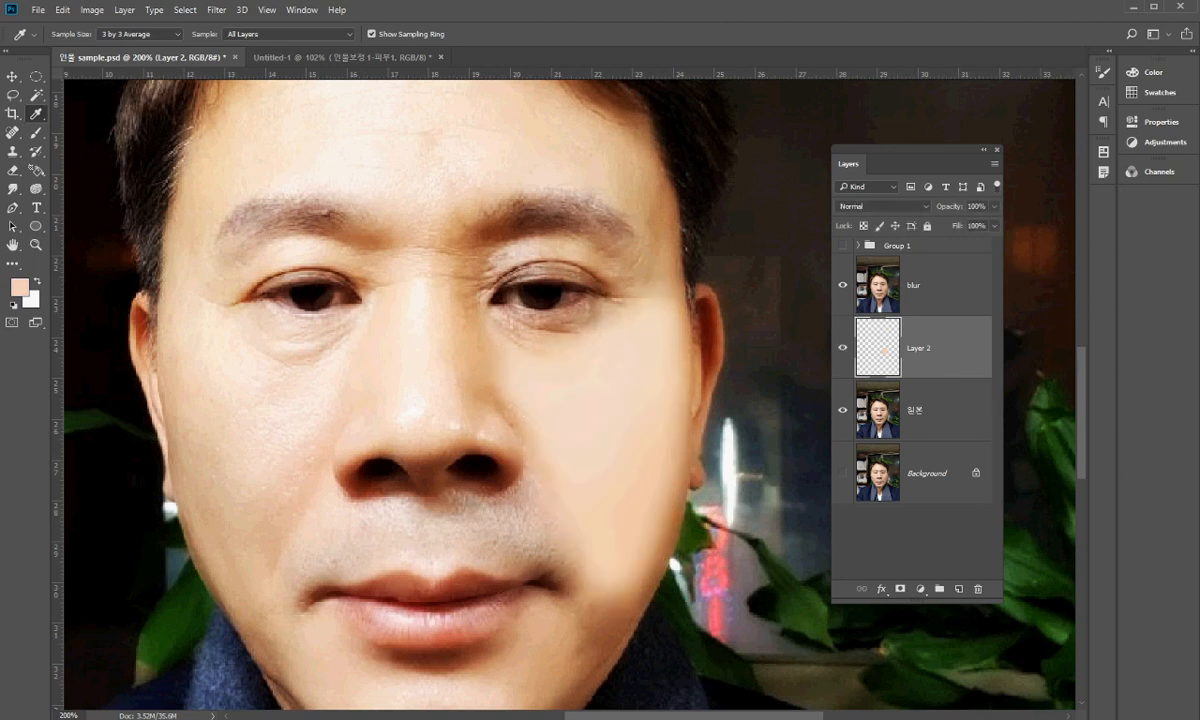
{"action": "key", "text": "ctrl+alt+z"}
{"action": "key", "text": "ctrl+alt+z"}
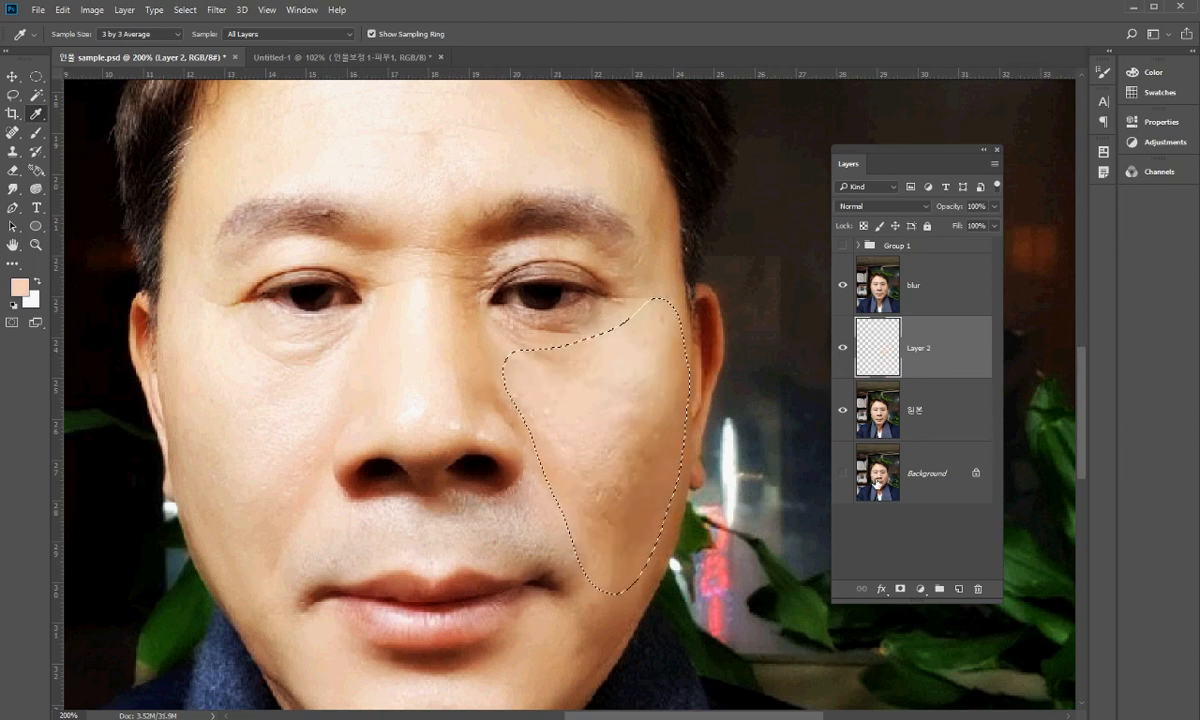
- Hide the blur layer and place a copy of the selected cheek area from the Background layer on Layer 2
{"action": "left_click", "coordinate": [878, 484]}
{"action": "left_click", "coordinate": [842, 473]}
{"action": "left_click", "coordinate": [843, 411]}
{"action": "left_click", "coordinate": [842, 287]}
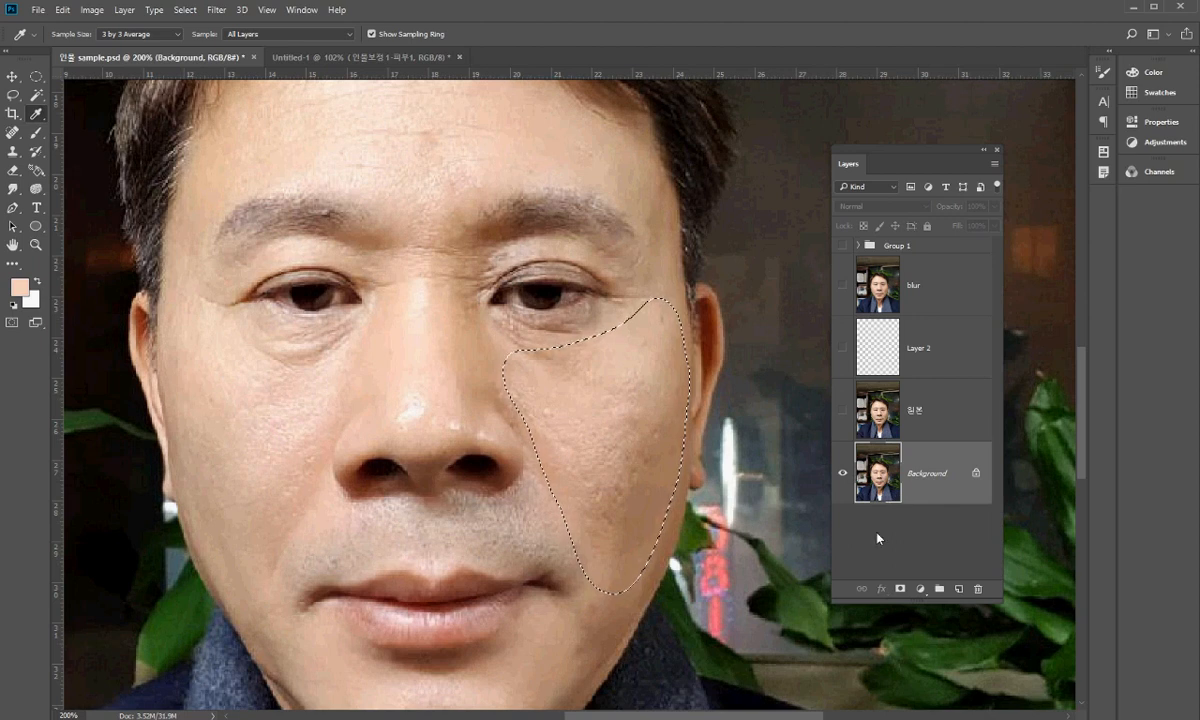
{"action": "left_click", "coordinate": [842, 410]}
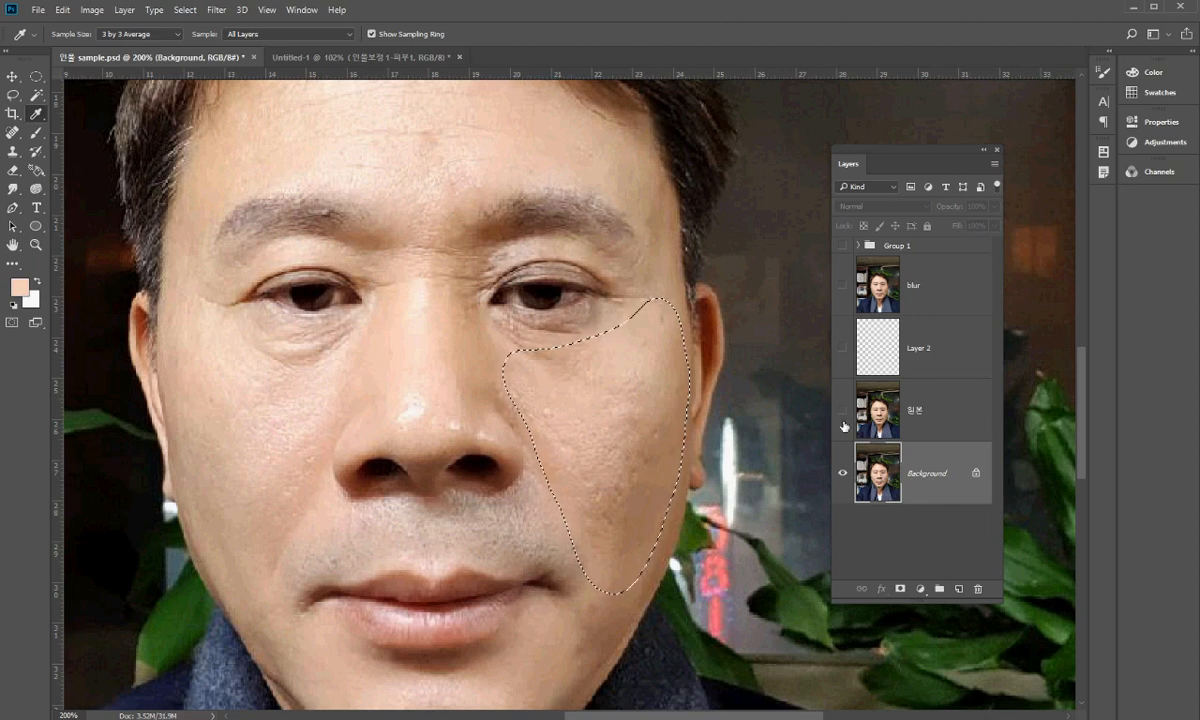
{"action": "left_click", "coordinate": [882, 340]}
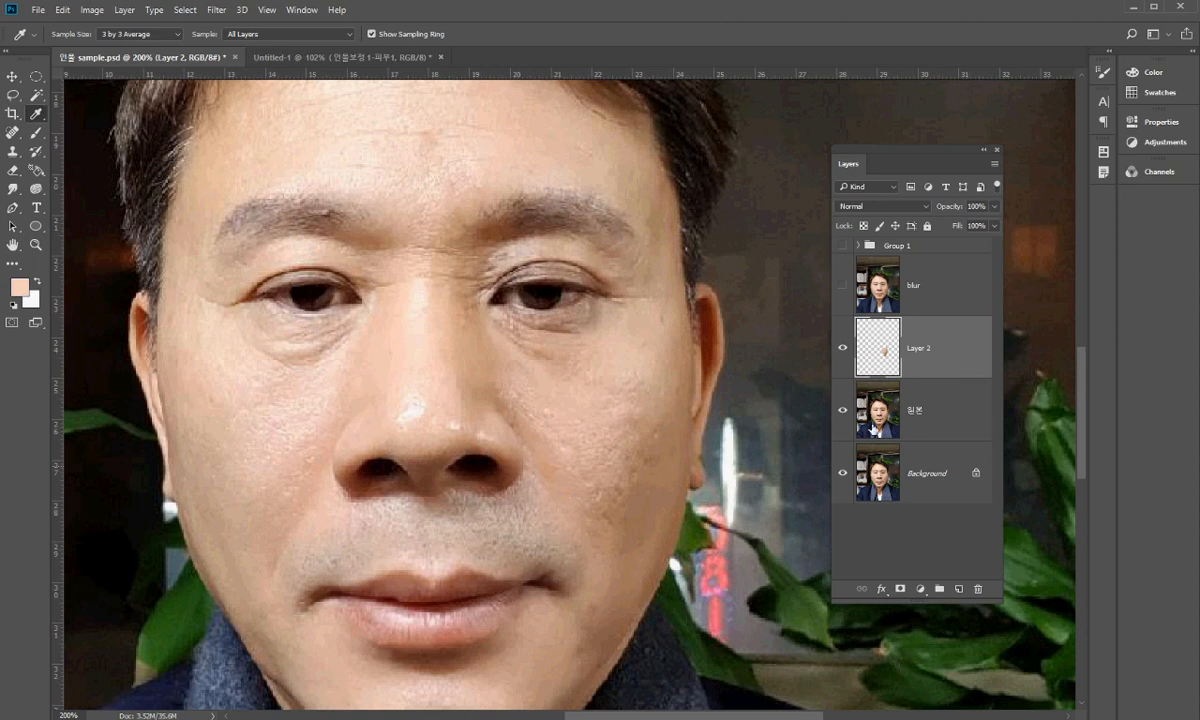
{"action": "left_click", "coordinate": [886, 354], "text": "ctrl"}
{"action": "key", "text": "ctrl+d"}
{"action": "mouse_move", "coordinate": [577, 353]}
{"action": "left_mouse_down"}
{"action": "mouse_move", "coordinate": [540, 399]}
{"action": "mouse_move", "coordinate": [600, 501]}
{"action": "mouse_move", "coordinate": [670, 514]}
{"action": "mouse_move", "coordinate": [691, 411]}
{"action": "mouse_move", "coordinate": [618, 363]}
{"action": "mouse_move", "coordinate": [577, 371]}
{"action": "mouse_move", "coordinate": [575, 399]}
{"action": "mouse_move", "coordinate": [622, 424]}
{"action": "mouse_move", "coordinate": [585, 462]}
{"action": "left_mouse_up"}
{"action": "mouse_move", "coordinate": [540, 372]}
{"action": "left_mouse_down"}
{"action": "mouse_move", "coordinate": [565, 393]}
{"action": "mouse_move", "coordinate": [491, 440]}
{"action": "mouse_move", "coordinate": [523, 497]}
{"action": "mouse_move", "coordinate": [513, 545]}
{"action": "mouse_move", "coordinate": [598, 556]}
{"action": "mouse_move", "coordinate": [736, 506]}
{"action": "mouse_move", "coordinate": [800, 428]}
{"action": "mouse_move", "coordinate": [733, 389]}
{"action": "mouse_move", "coordinate": [721, 352]}
{"action": "mouse_move", "coordinate": [632, 324]}
{"action": "mouse_move", "coordinate": [548, 324]}
{"action": "mouse_move", "coordinate": [593, 320]}
{"action": "mouse_move", "coordinate": [540, 395]}
{"action": "mouse_move", "coordinate": [552, 327]}
{"action": "mouse_move", "coordinate": [629, 409]}
{"action": "mouse_move", "coordinate": [667, 362]}
{"action": "mouse_move", "coordinate": [559, 355]}
{"action": "mouse_move", "coordinate": [536, 377]}
{"action": "mouse_move", "coordinate": [610, 535]}
{"action": "mouse_move", "coordinate": [664, 503]}
{"action": "mouse_move", "coordinate": [662, 381]}
{"action": "mouse_move", "coordinate": [608, 373]}
{"action": "mouse_move", "coordinate": [598, 462]}
{"action": "mouse_move", "coordinate": [648, 469]}
{"action": "mouse_move", "coordinate": [663, 428]}
{"action": "mouse_move", "coordinate": [633, 432]}
{"action": "mouse_move", "coordinate": [626, 458]}
{"action": "mouse_move", "coordinate": [652, 467]}
{"action": "mouse_move", "coordinate": [650, 482]}
{"action": "mouse_move", "coordinate": [626, 488]}
{"action": "mouse_move", "coordinate": [642, 456]}
{"action": "mouse_move", "coordinate": [624, 453]}
{"action": "mouse_move", "coordinate": [650, 417]}
{"action": "mouse_move", "coordinate": [583, 420]}
{"action": "left_mouse_up"}
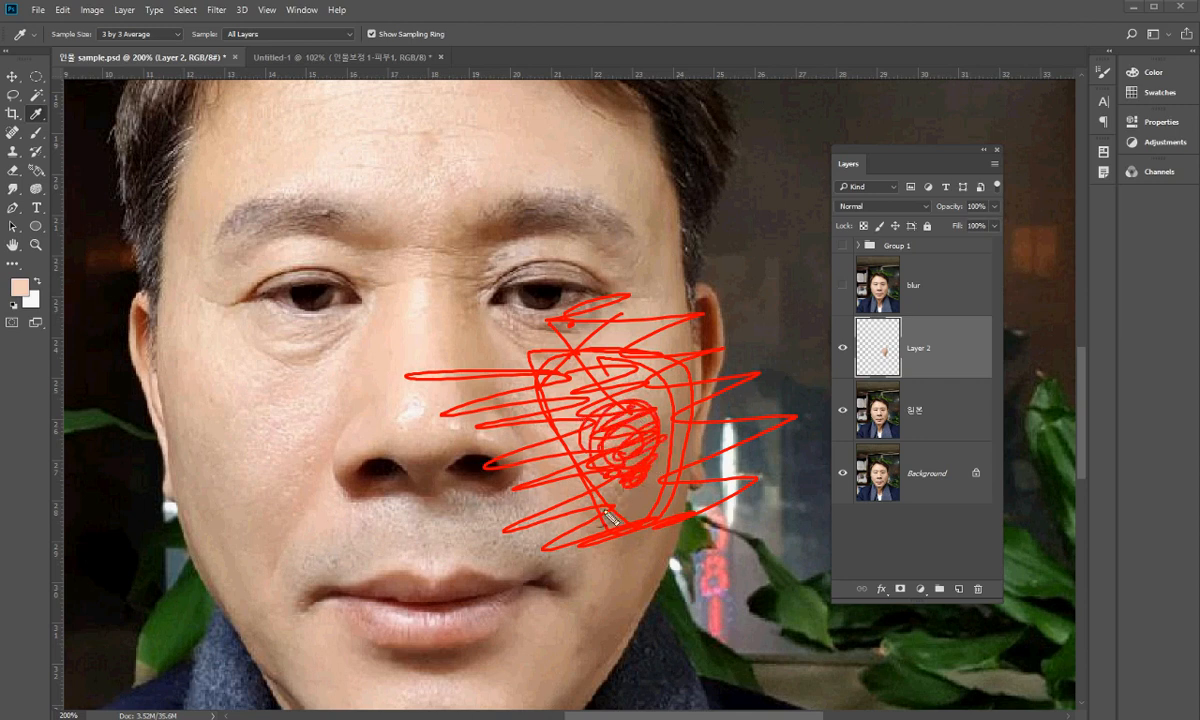
{"action": "key", "text": "ctrl+z"}
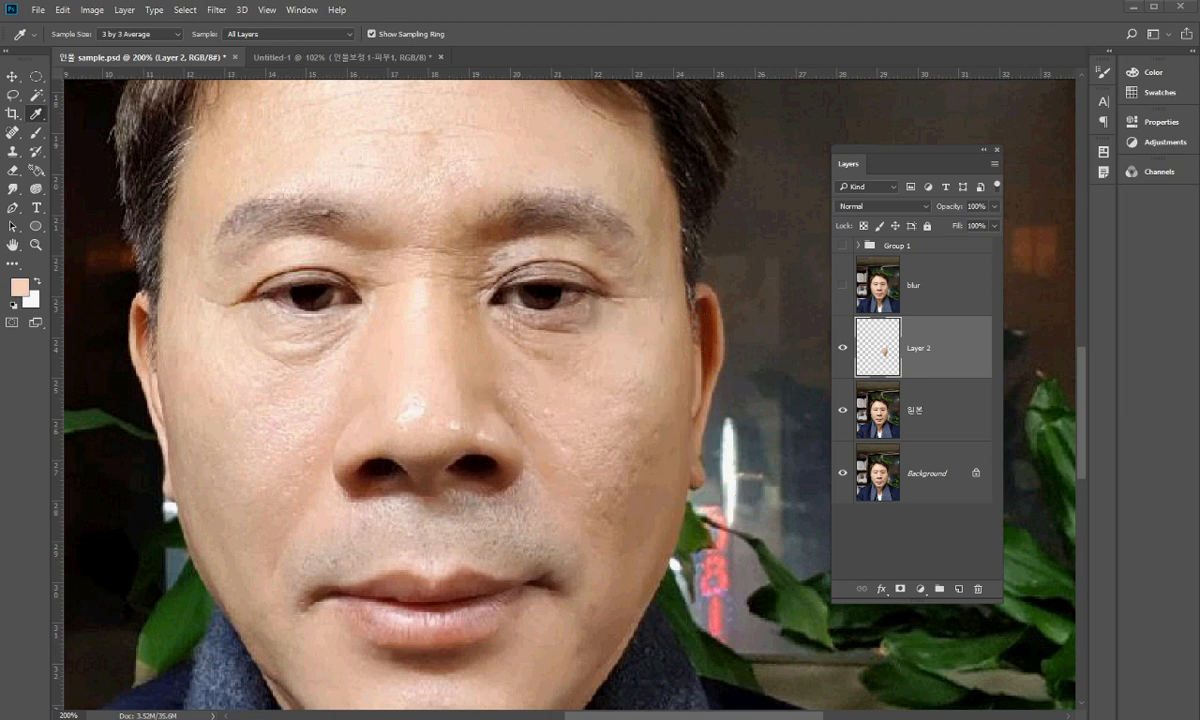
- Load the cheek copy on Layer 2 as a selection and apply a Gaussian Blur with a 12.5-pixel radius
{"action": "left_click", "coordinate": [885, 355], "text": "ctrl"}
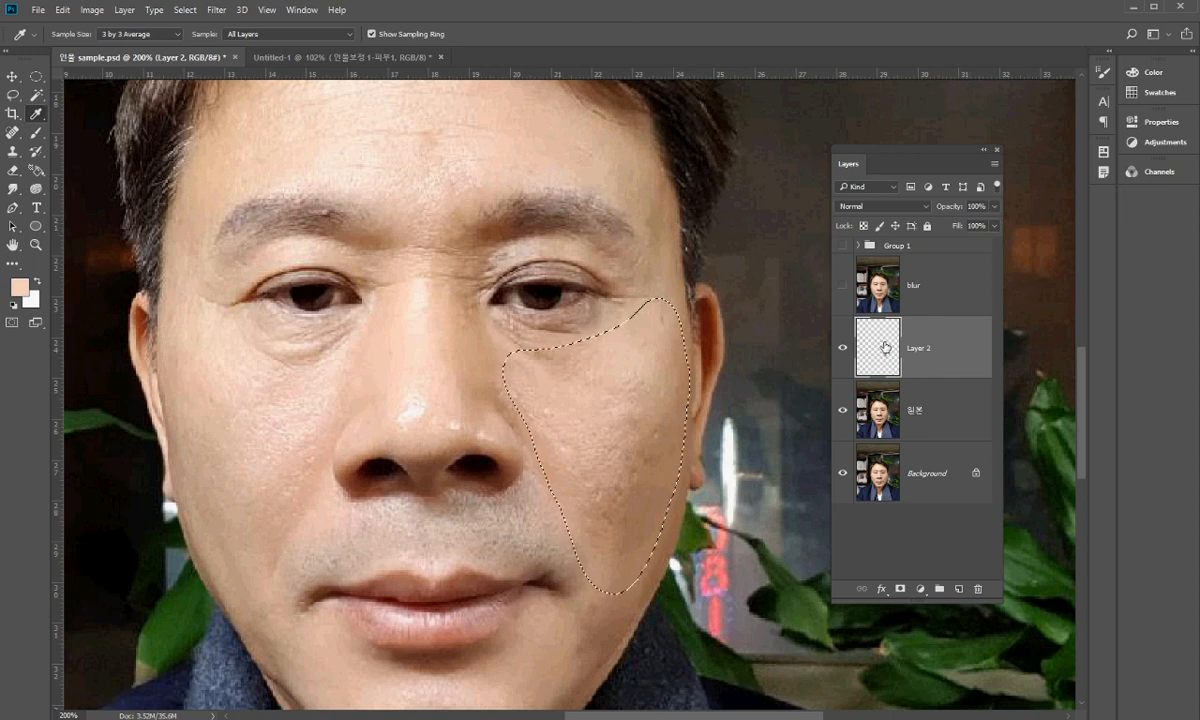
{"action": "left_click", "coordinate": [212, 12]}
{"action": "mouse_move", "coordinate": [250, 169]}
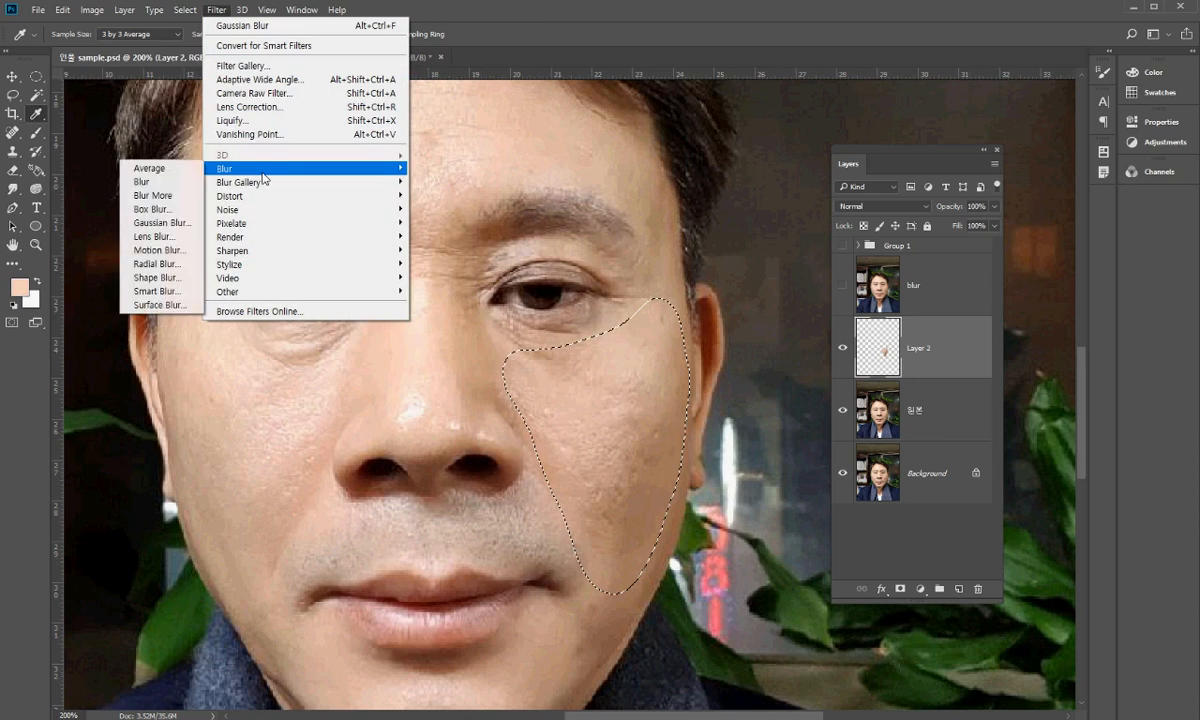
{"action": "left_click", "coordinate": [181, 222]}
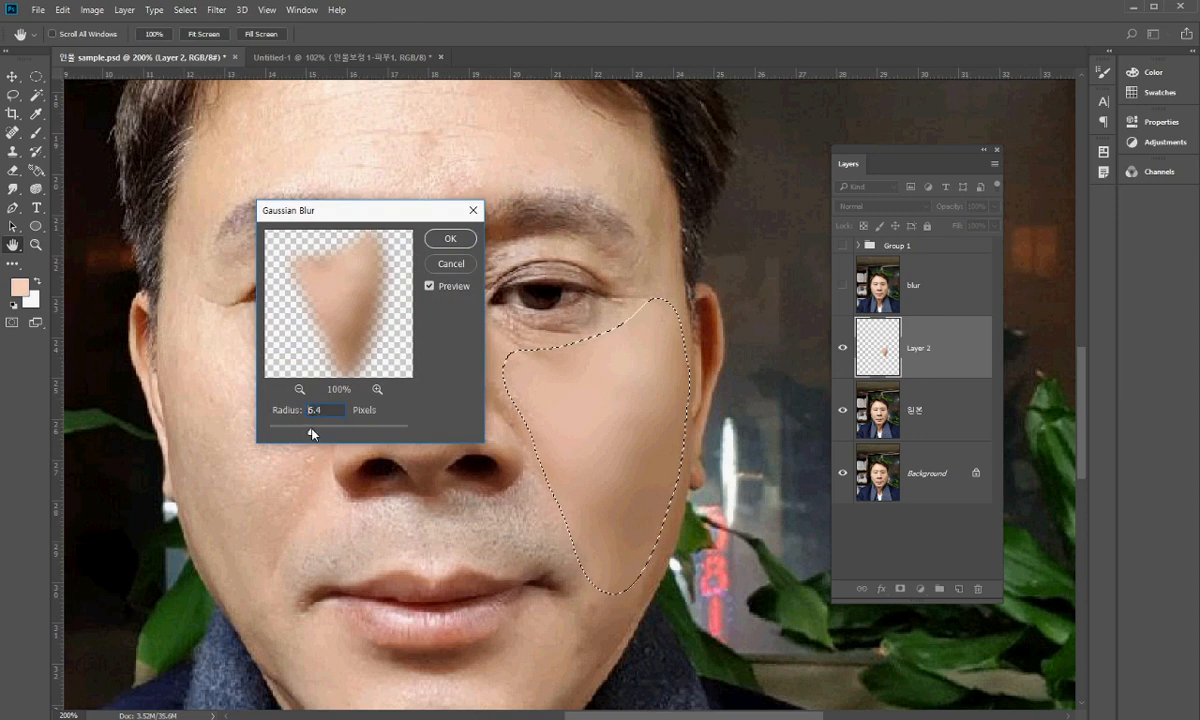
{"action": "mouse_move", "coordinate": [314, 433]}
{"action": "left_mouse_down"}
{"action": "mouse_move", "coordinate": [351, 437]}
{"action": "mouse_move", "coordinate": [319, 436]}
{"action": "left_mouse_up"}
{"action": "left_click", "coordinate": [330, 433]}
{"action": "left_click_drag", "start_coordinate": [330, 435], "coordinate": [326, 433]}
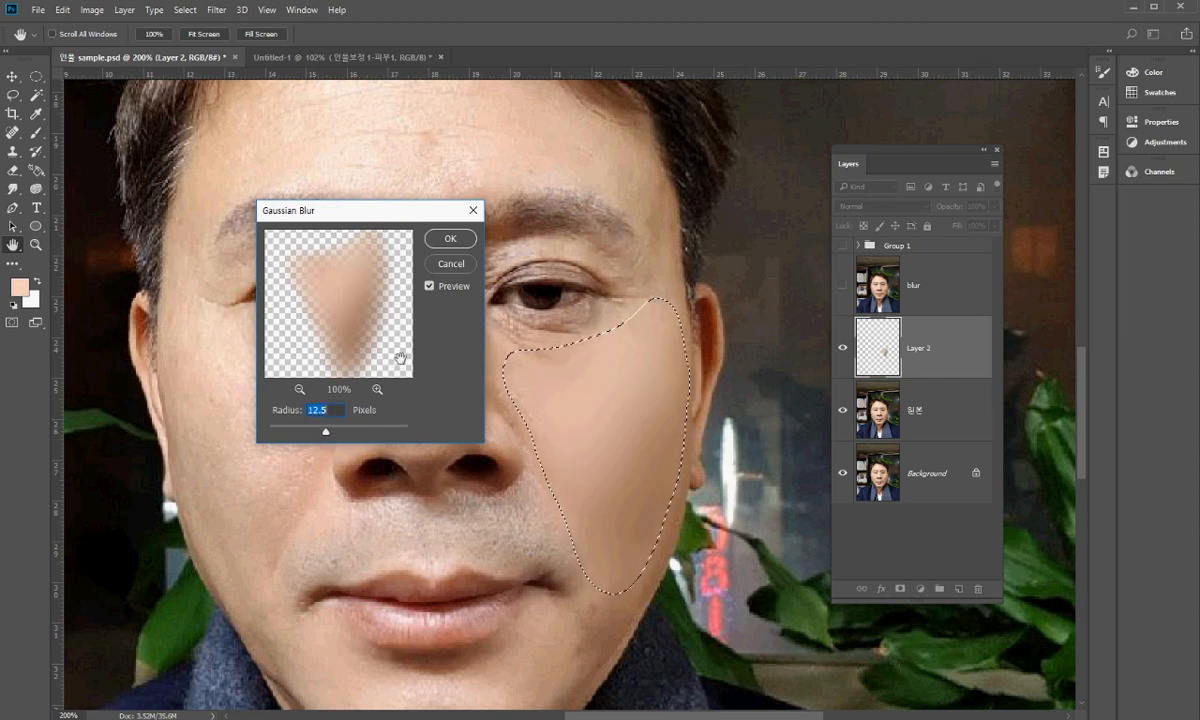
{"action": "left_click", "coordinate": [450, 238]}
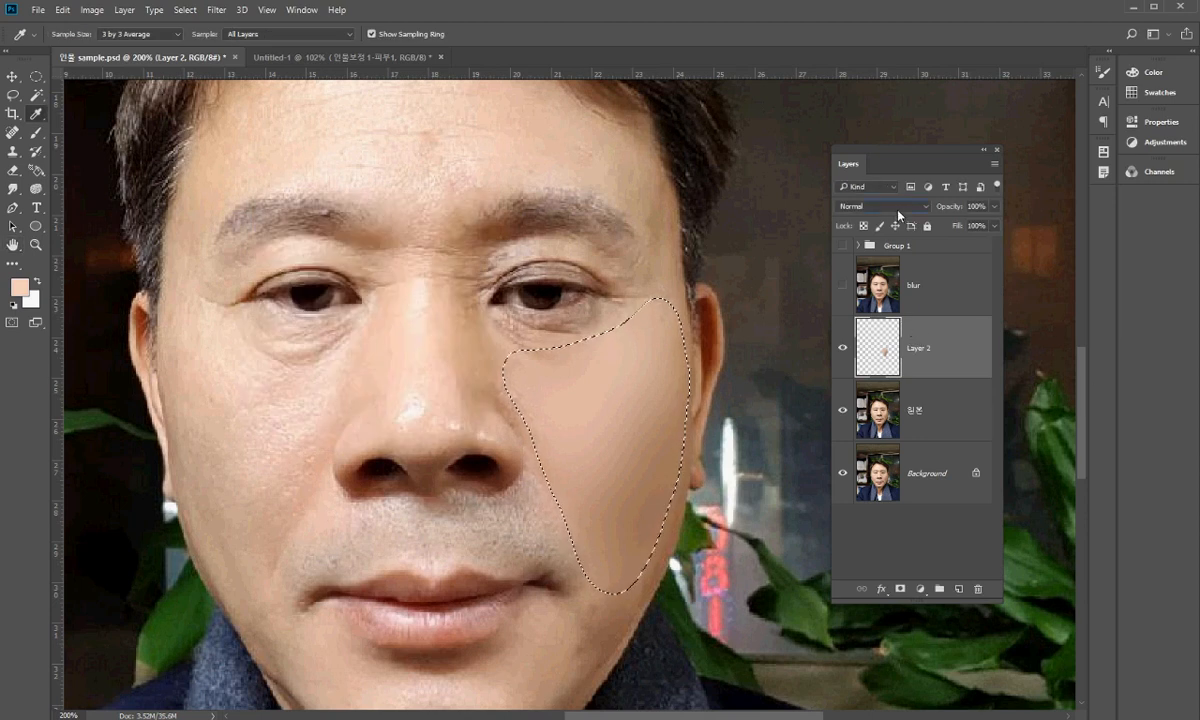
- Set the blurred cheek on Layer 2 to Overlay at 58% opacity, without a selection, and show the blur layer
{"action": "left_click", "coordinate": [862, 206]}
{"action": "left_click", "coordinate": [849, 348]}
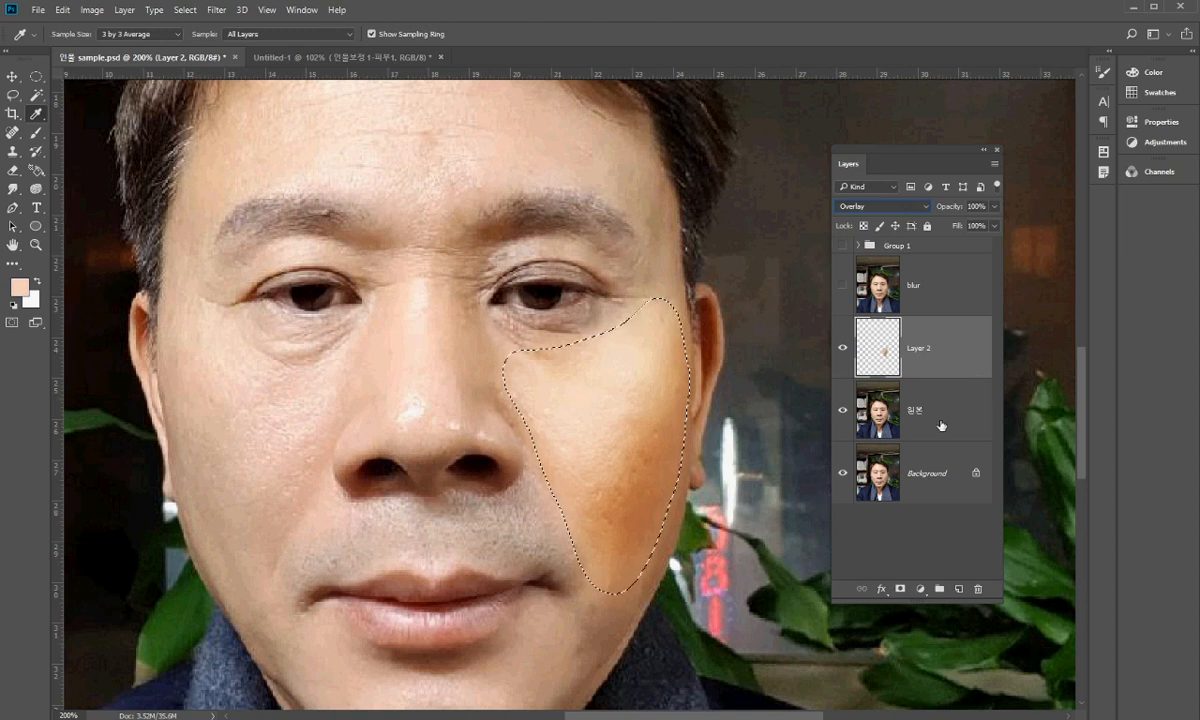
{"action": "key", "text": "ctrl+d"}
{"action": "left_click", "coordinate": [995, 206]}
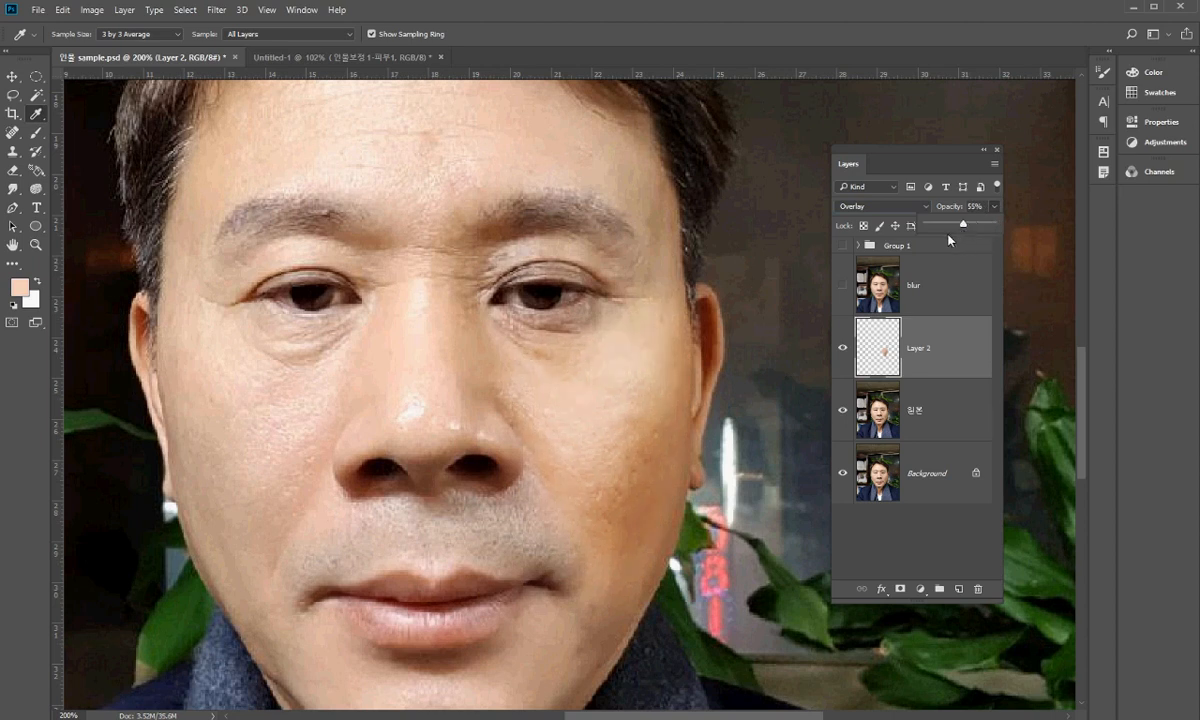
{"action": "left_click", "coordinate": [953, 238]}
{"action": "left_click", "coordinate": [995, 207]}
{"action": "left_click", "coordinate": [875, 528]}
{"action": "left_click", "coordinate": [842, 285]}
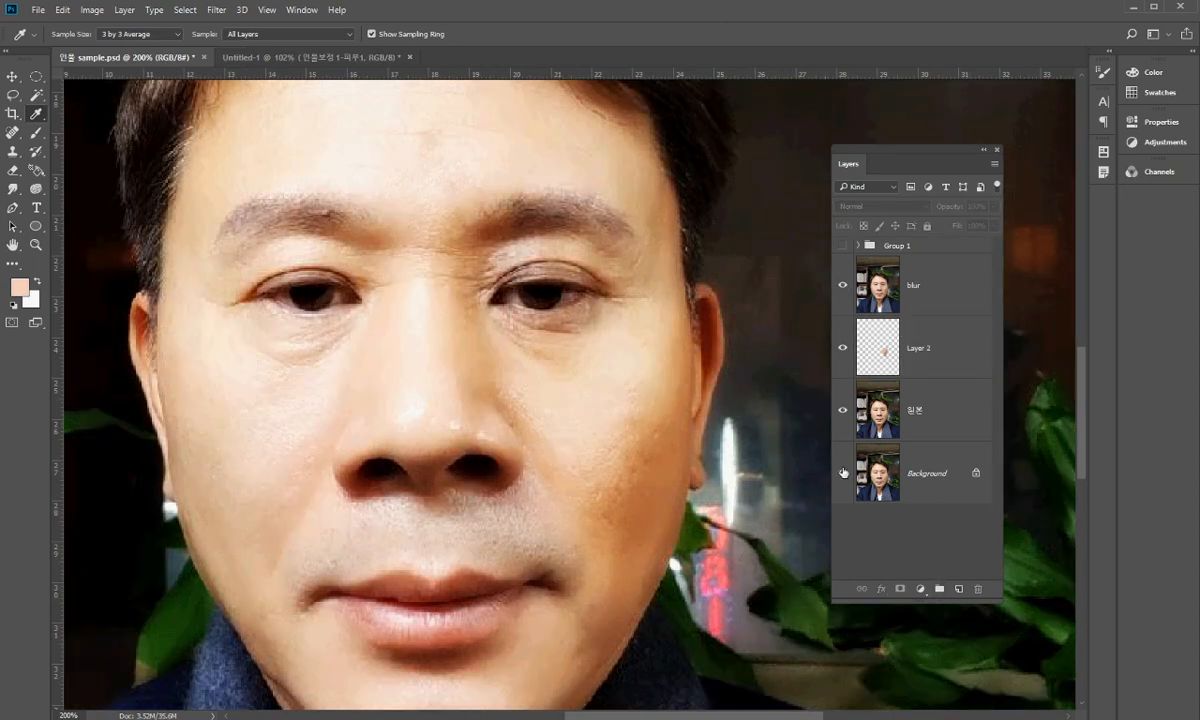
- Compare the portrait with and without Layer 2, both close up at 200% and zoomed out to 100%
{"action": "left_click", "coordinate": [843, 348]}
{"action": "left_click", "coordinate": [843, 348]}
{"action": "left_click", "coordinate": [843, 348]}
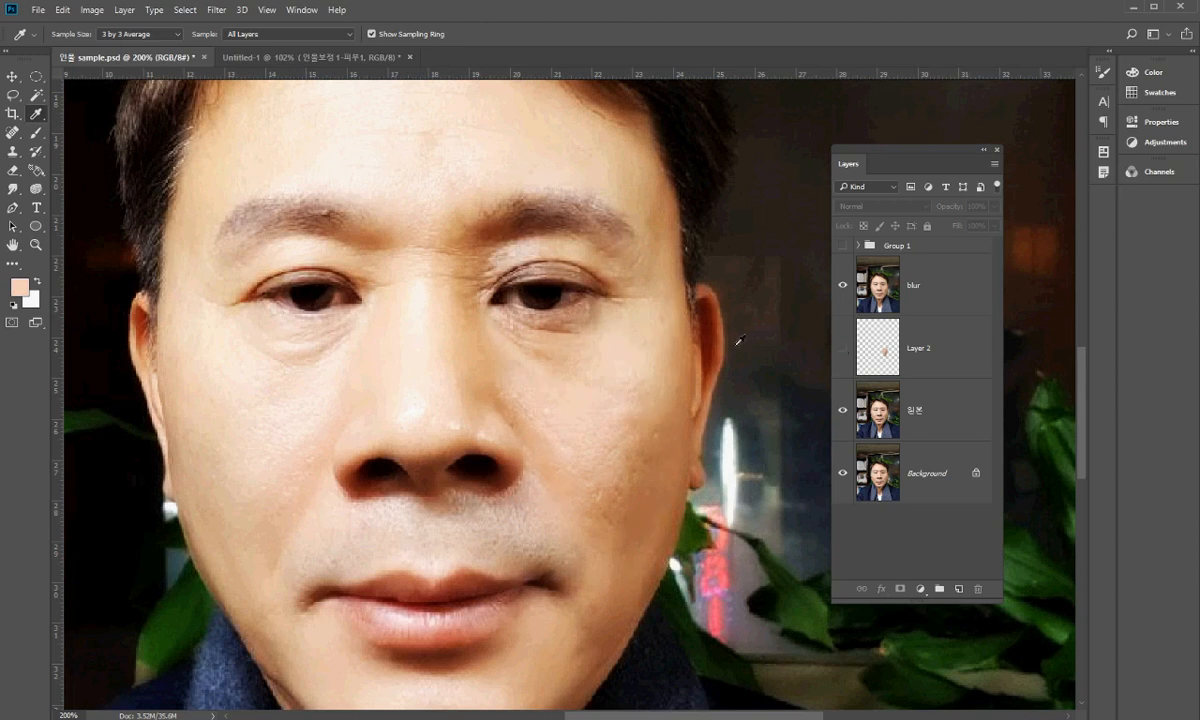
{"action": "left_click", "coordinate": [36, 244]}
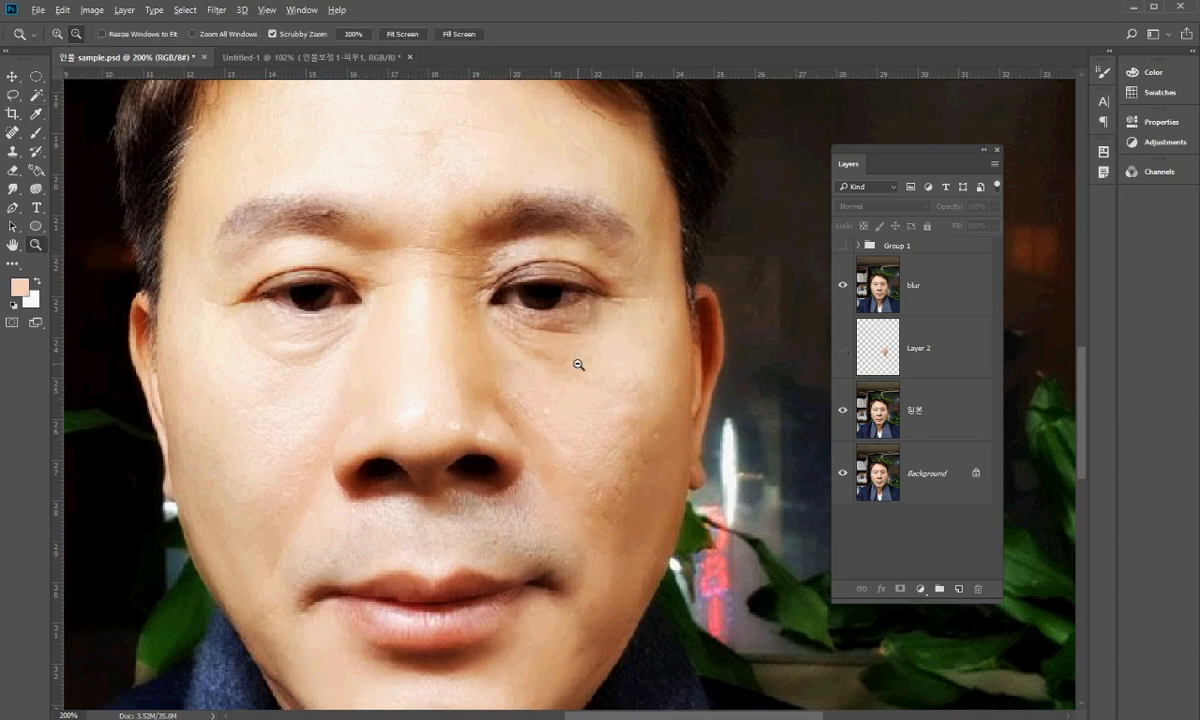
{"action": "left_click", "coordinate": [578, 365], "text": "alt"}
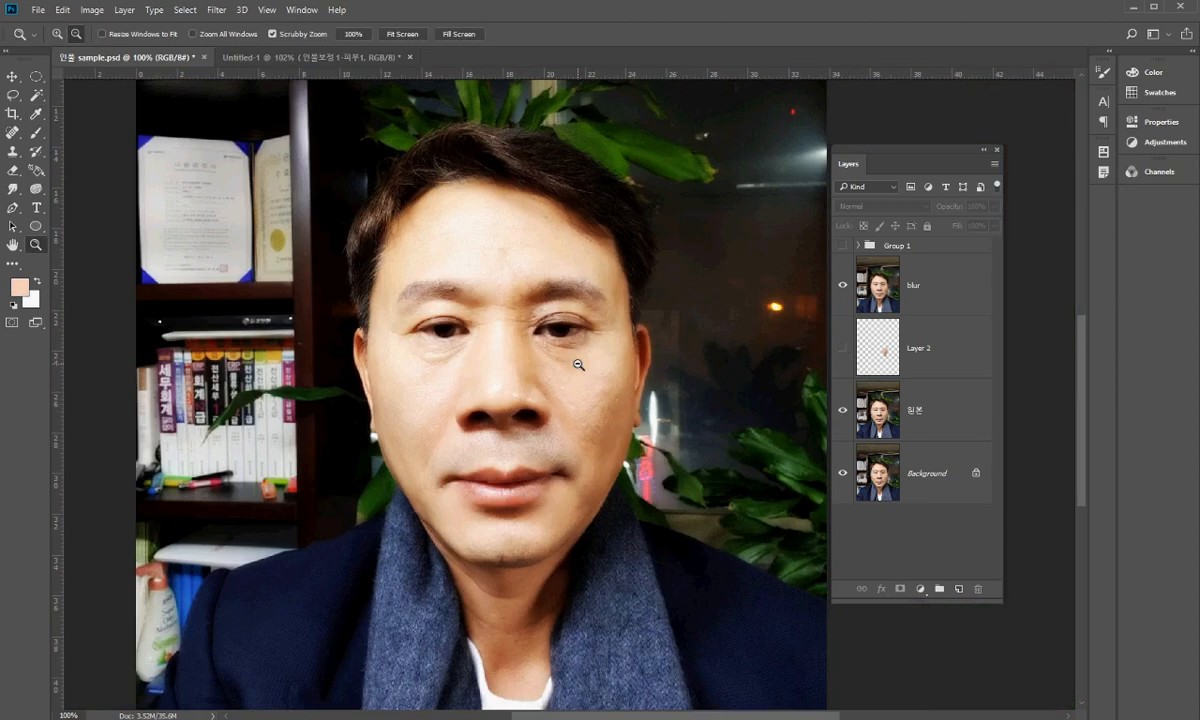
{"action": "left_click", "coordinate": [845, 349]}
{"action": "left_click", "coordinate": [845, 349]}
{"action": "left_click", "coordinate": [845, 349]}
- Lower the opacity of Layer 2 to 25% and leave no layer selected
{"action": "left_click", "coordinate": [978, 343]}
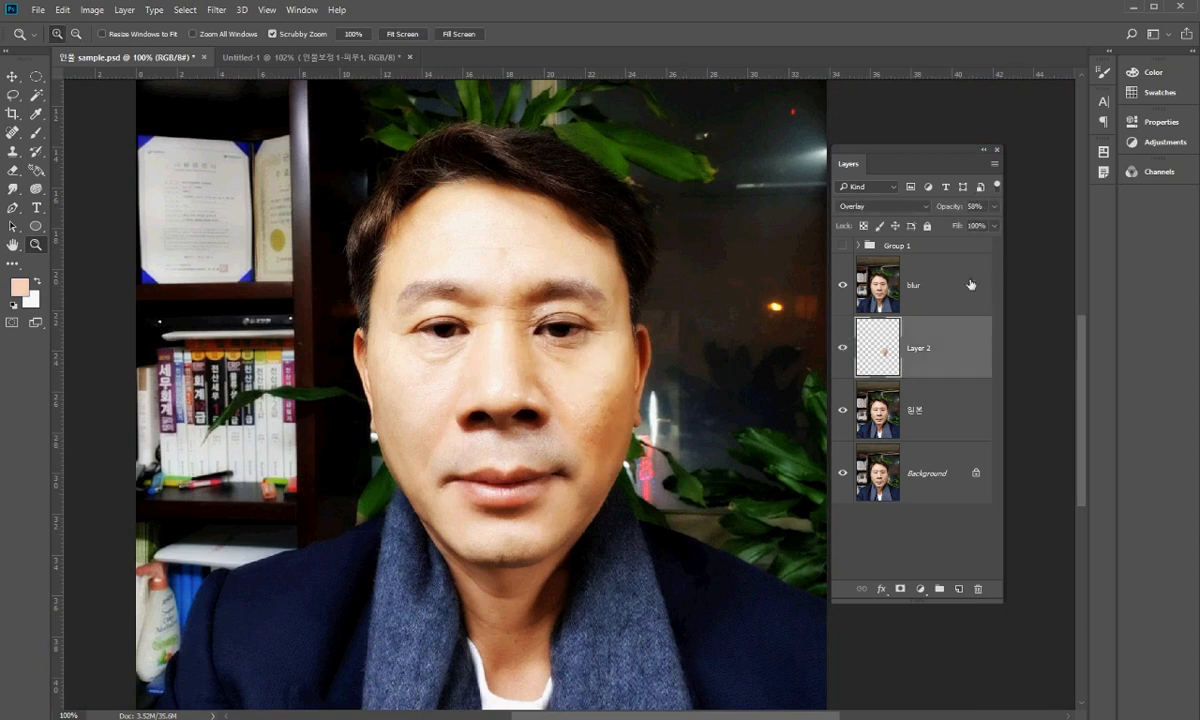
{"action": "left_click", "coordinate": [995, 207]}
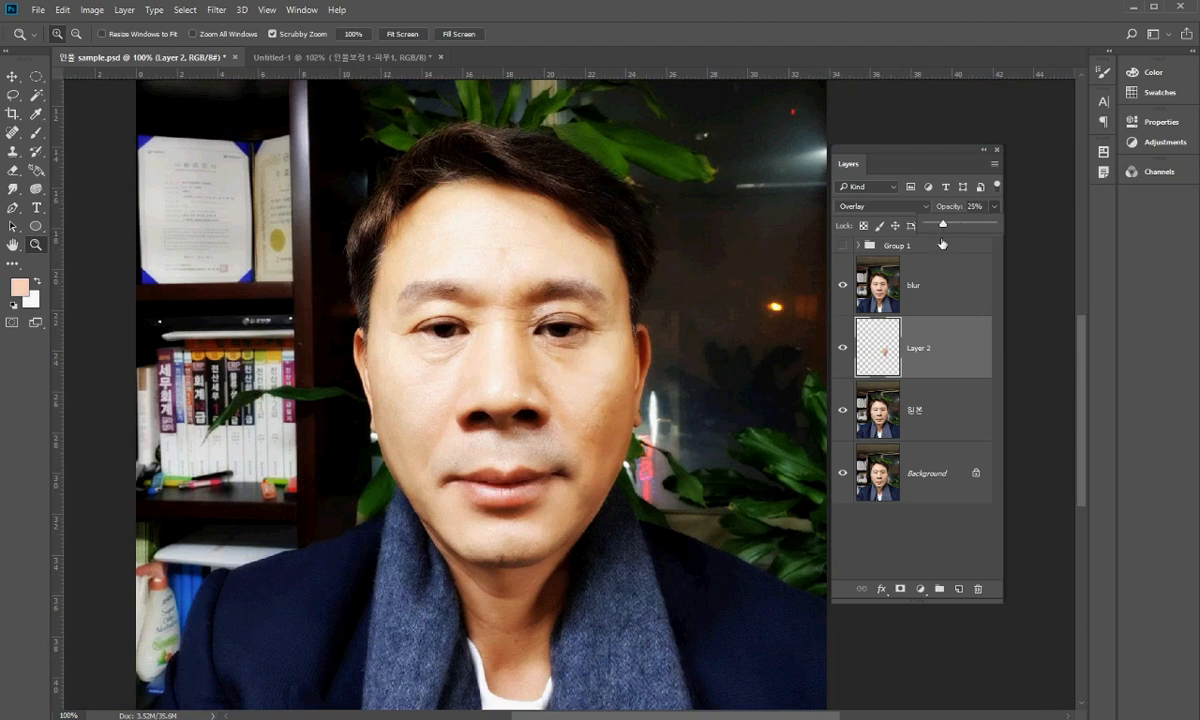
{"action": "left_click", "coordinate": [897, 512]}
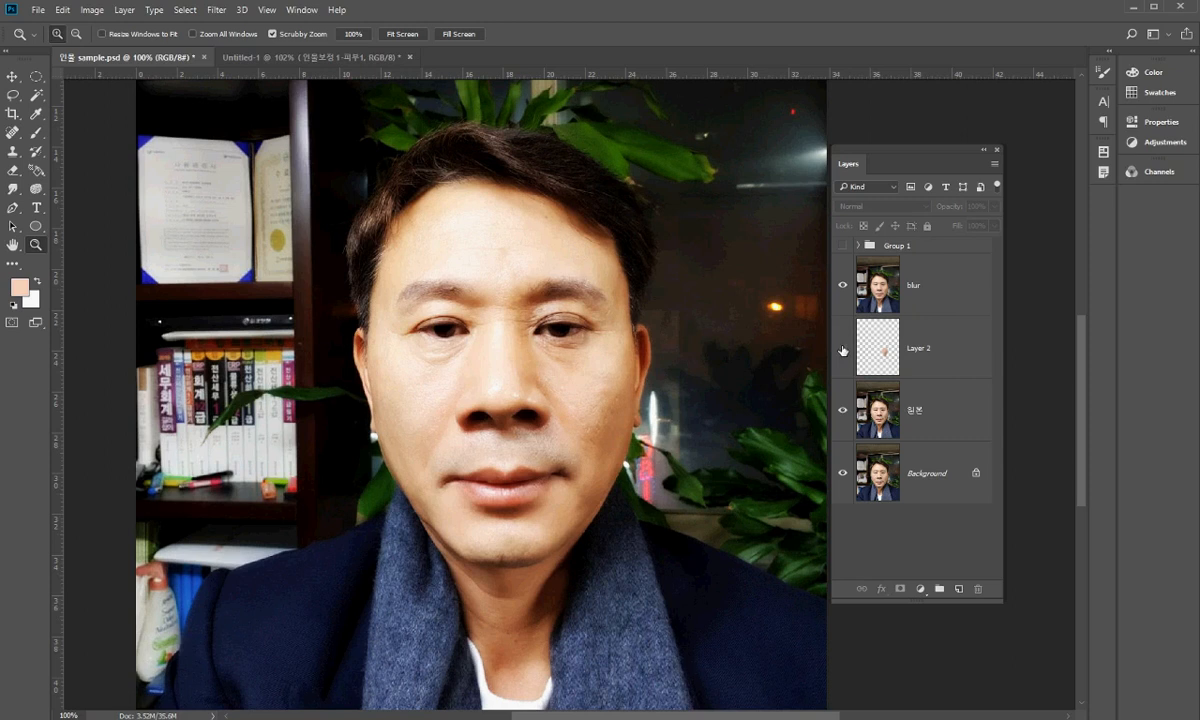